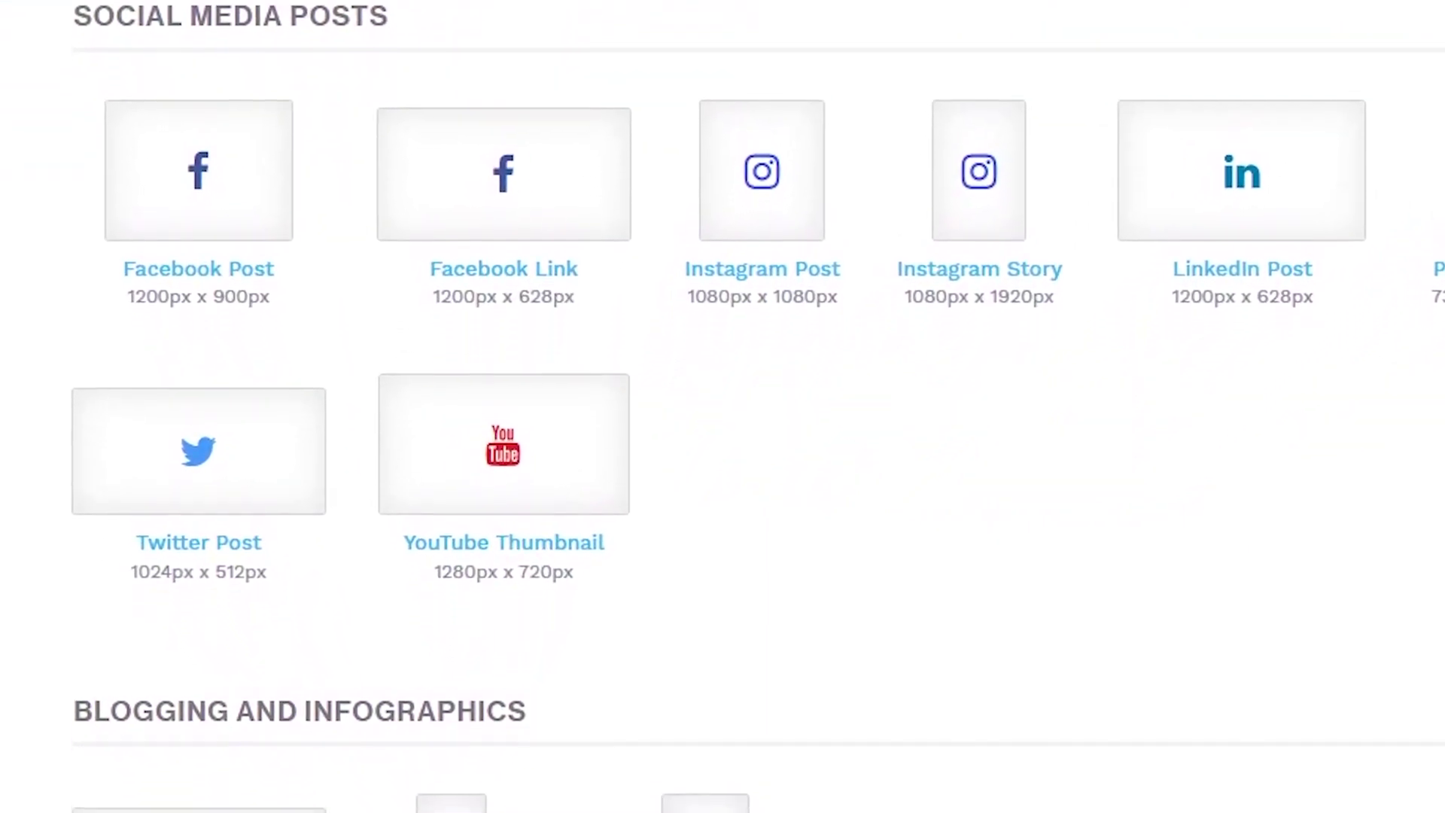
Open Snappa's pricing page and switch to monthly billing to compare Starter, Pro and Team.
scroll(723, 407, "down", 5)
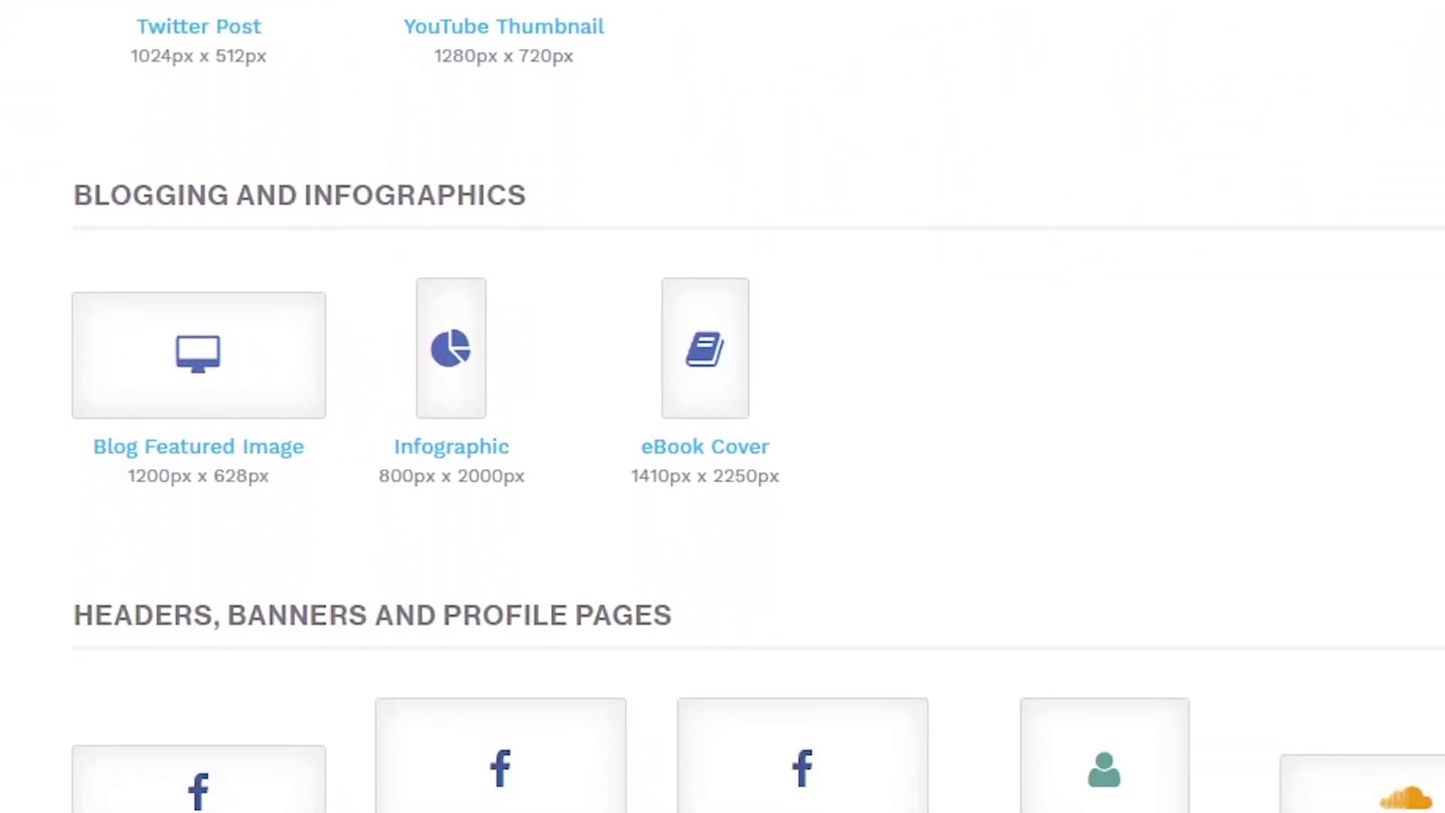
scroll(723, 406, "down", 5)
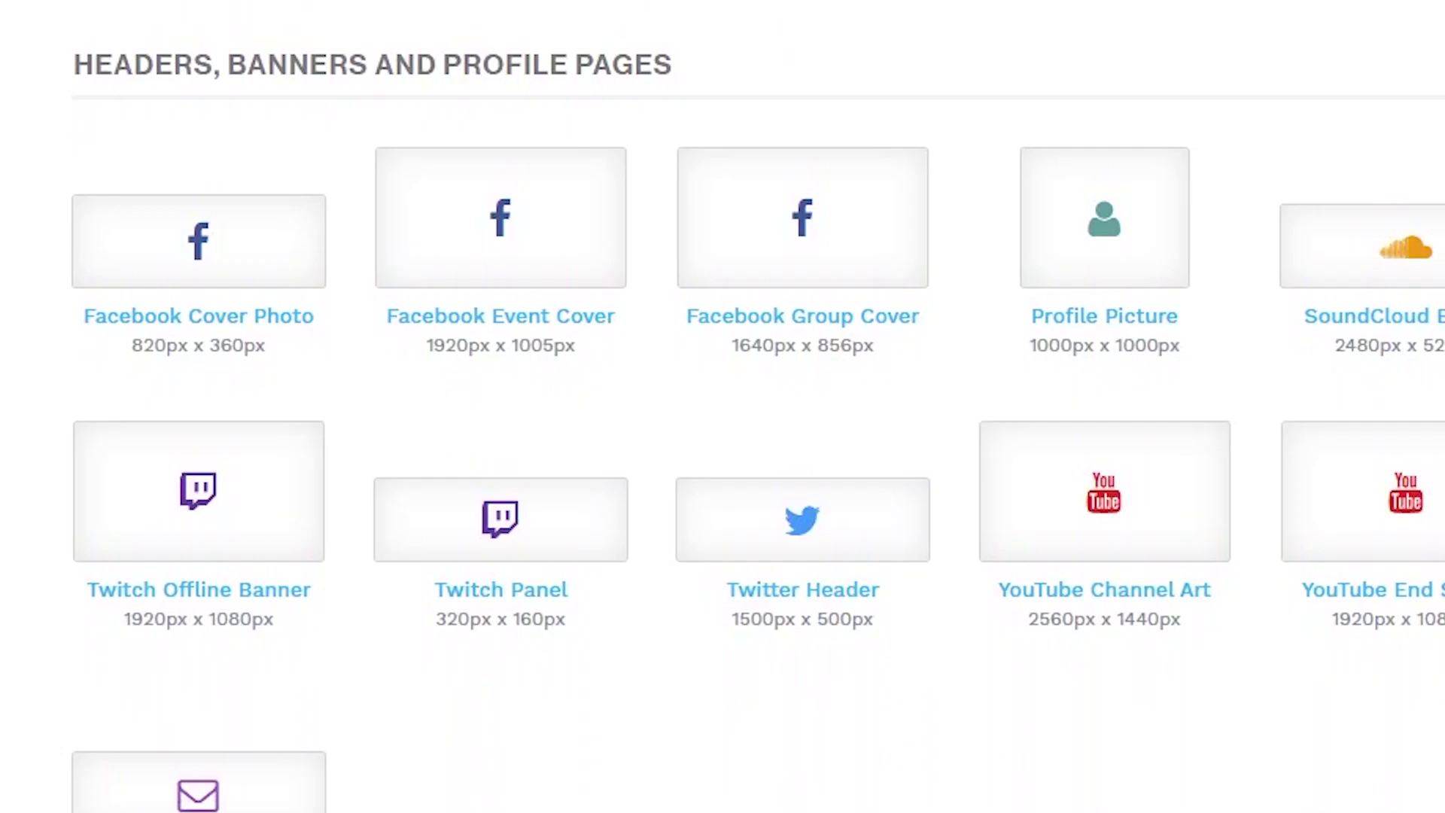
scroll(722, 407, "down", 5)
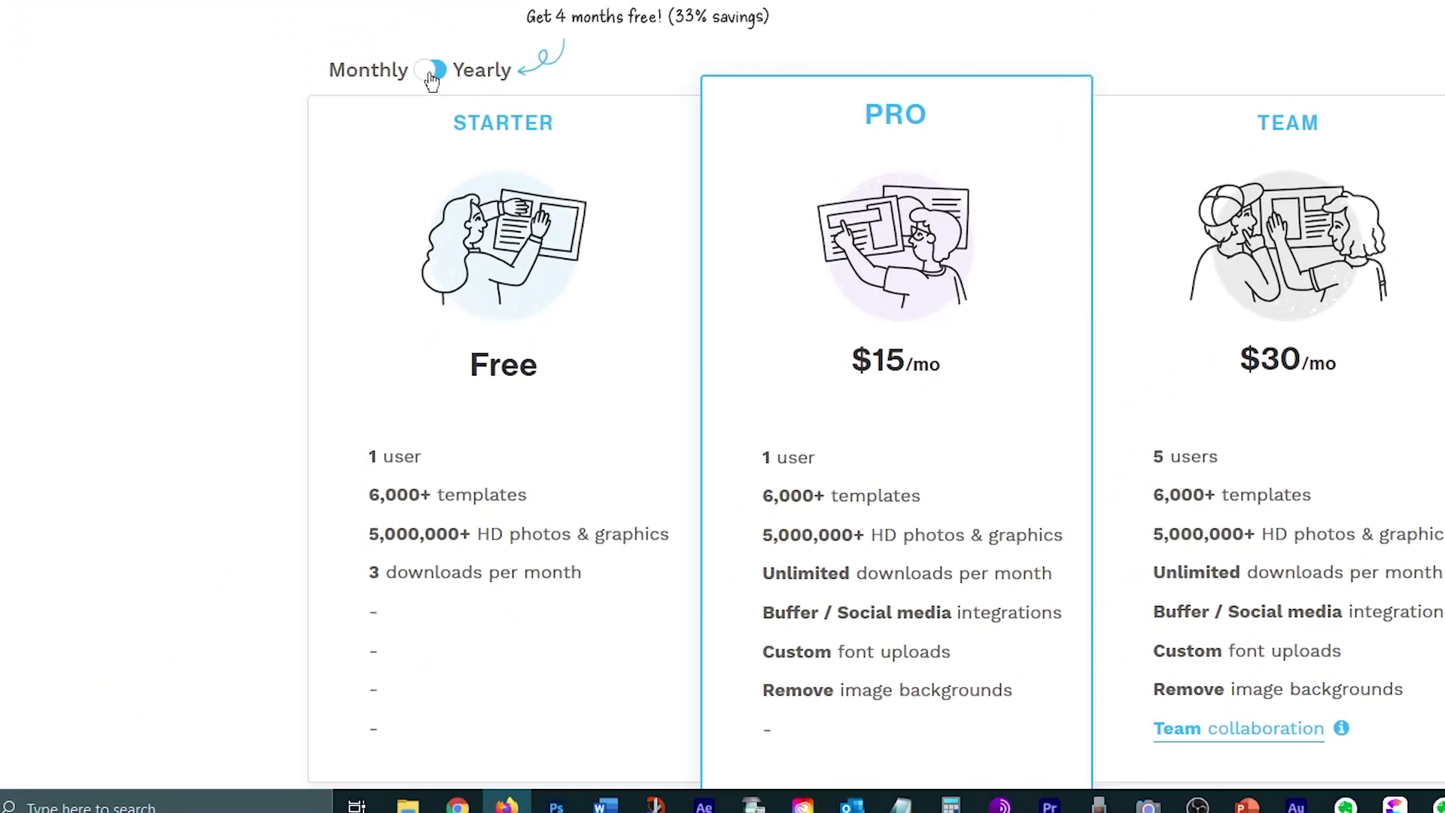
left_click(429, 70)
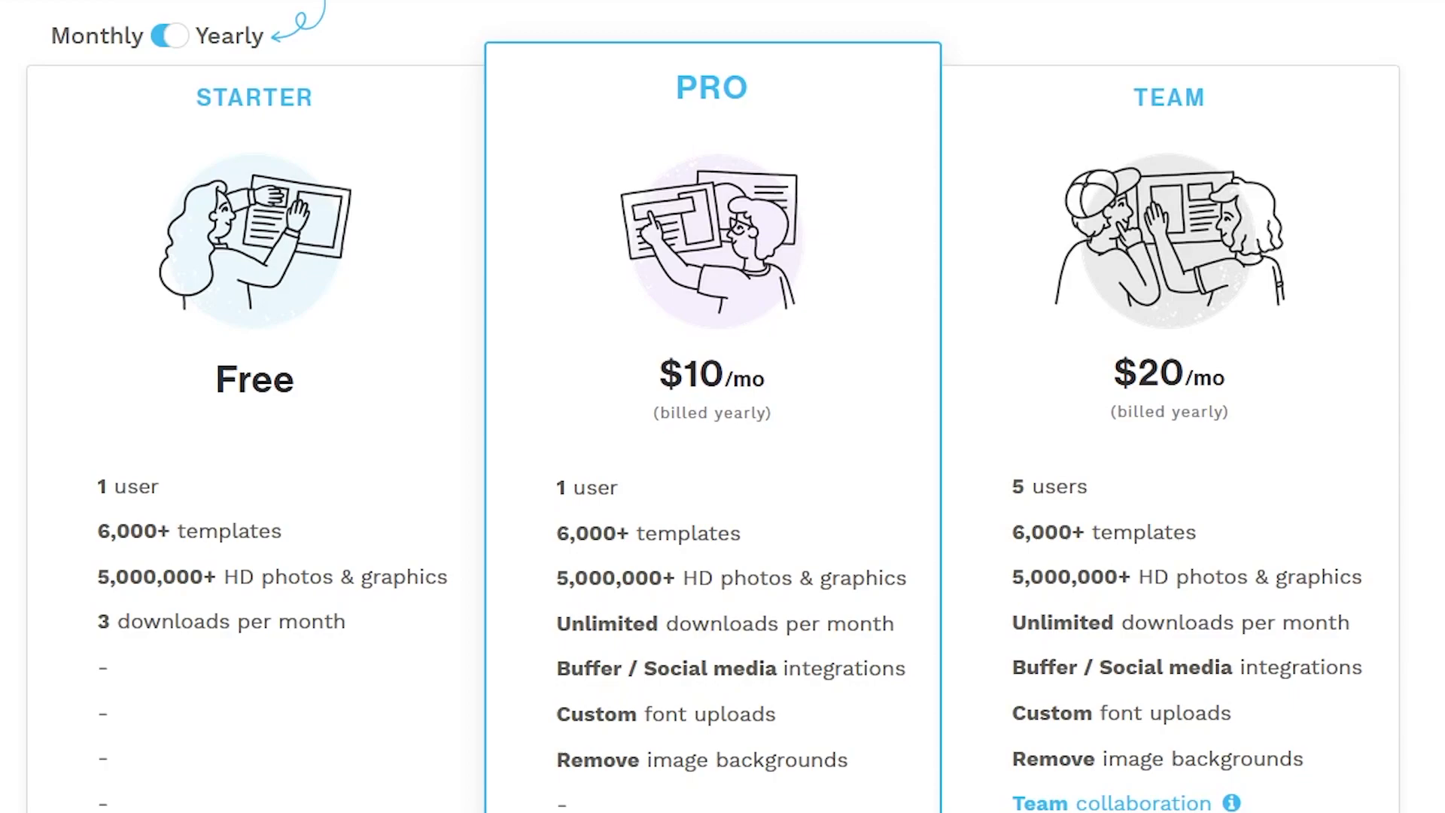
scroll(828, 481, "up", 2)
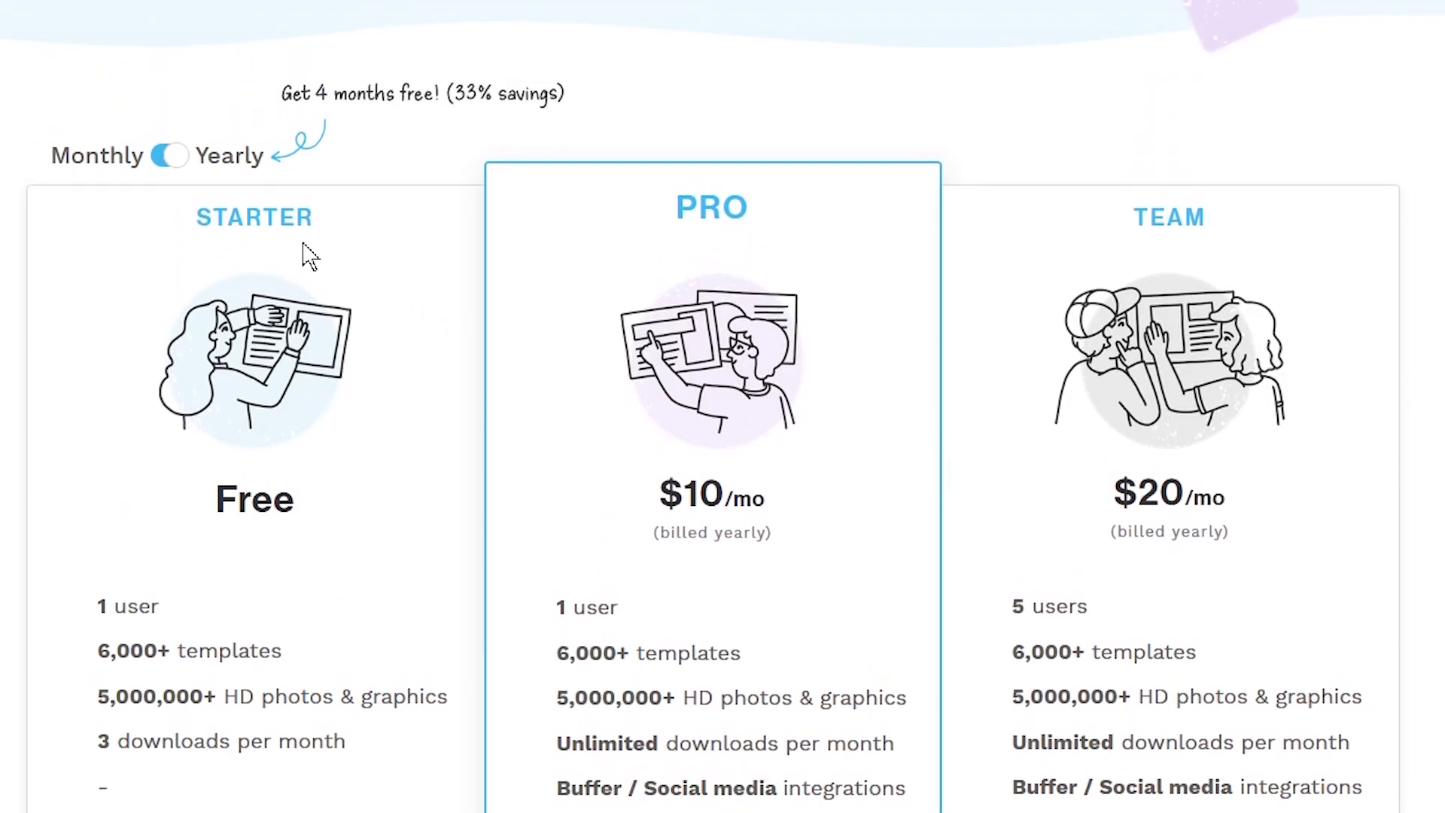
left_click(161, 157)
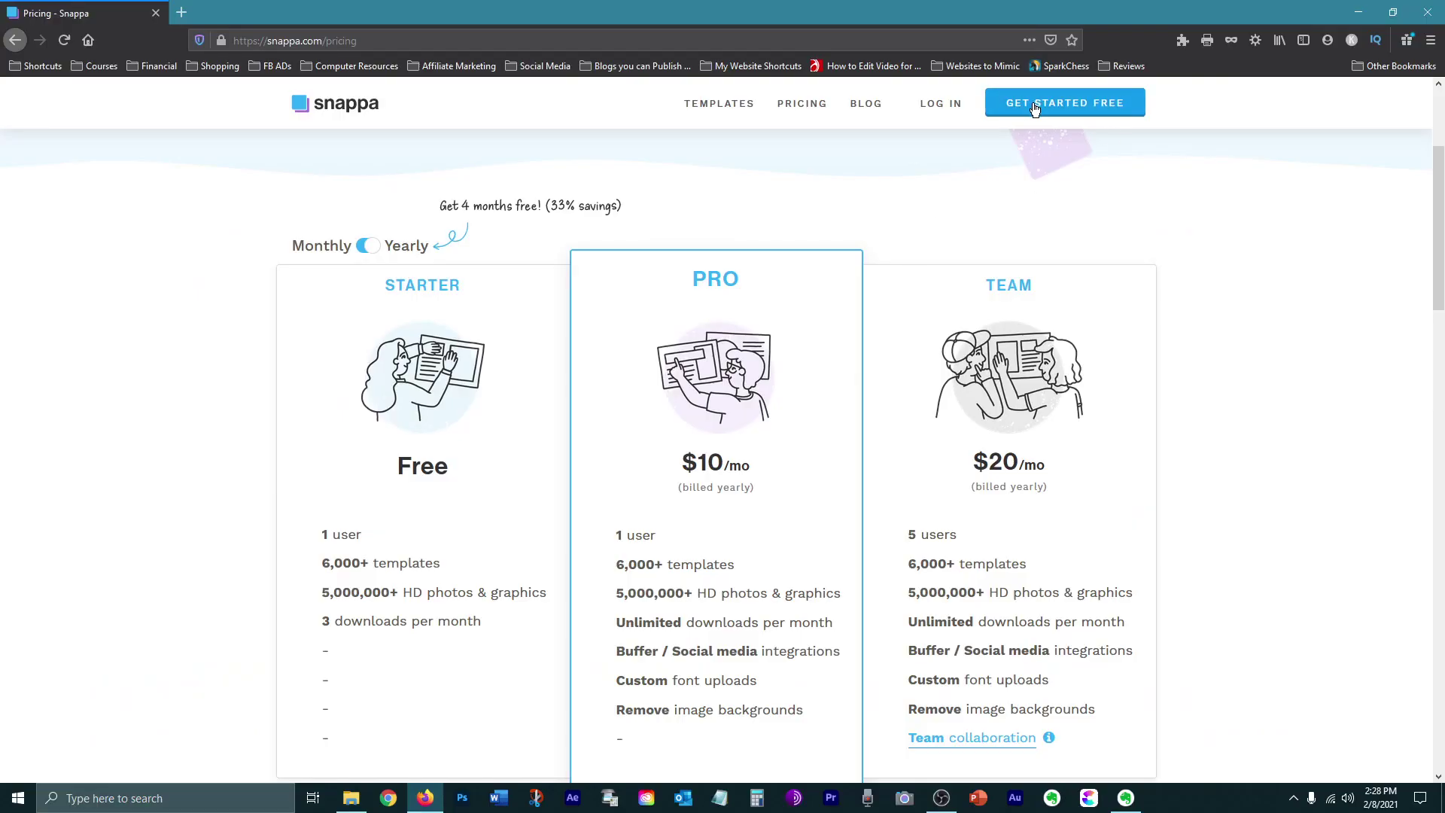
Start a free account and open the YouTube Channel Art templates under Headers.
left_click(1072, 102)
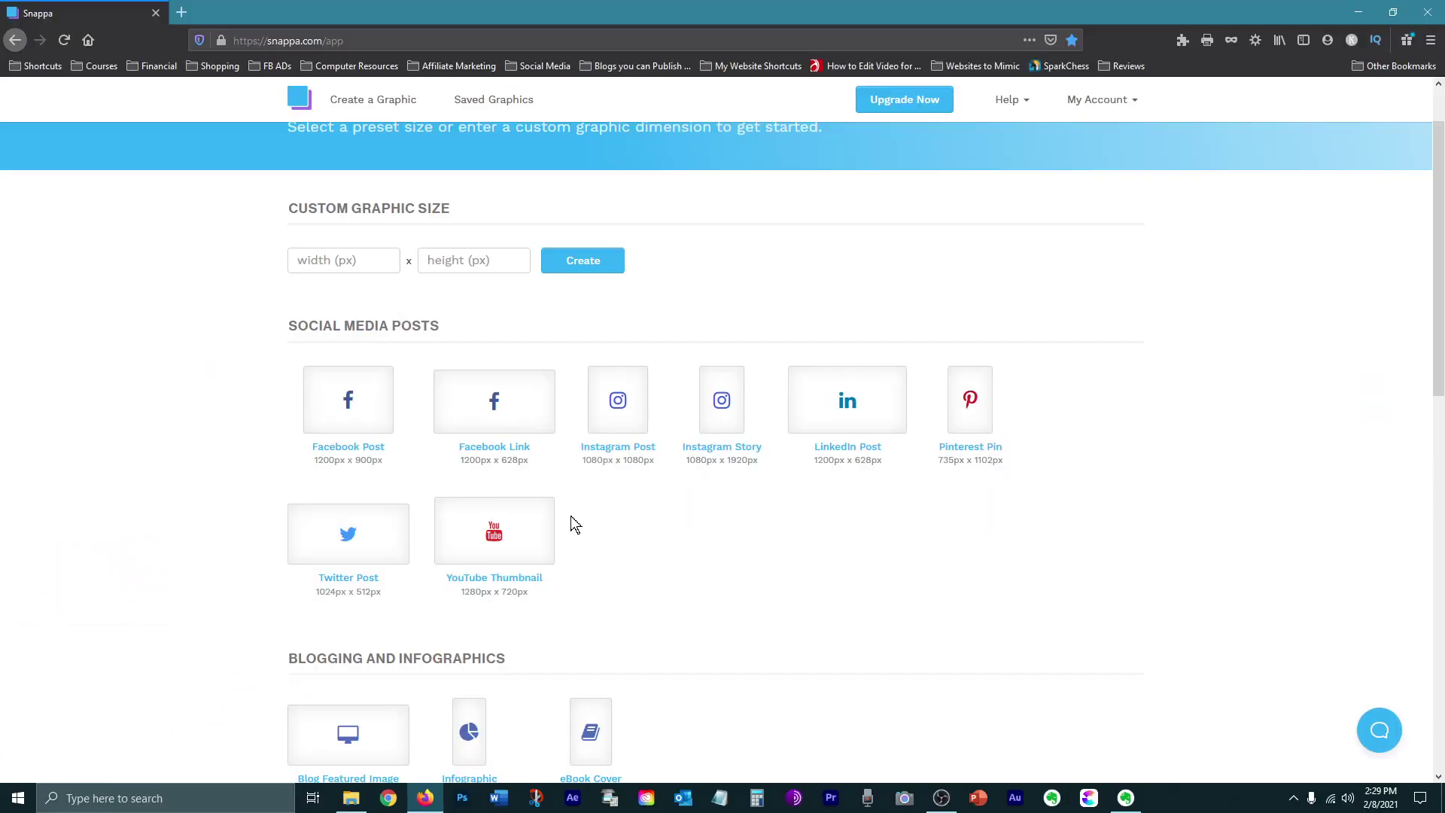
scroll(385, 559, "down", 5)
scroll(793, 467, "down", 3)
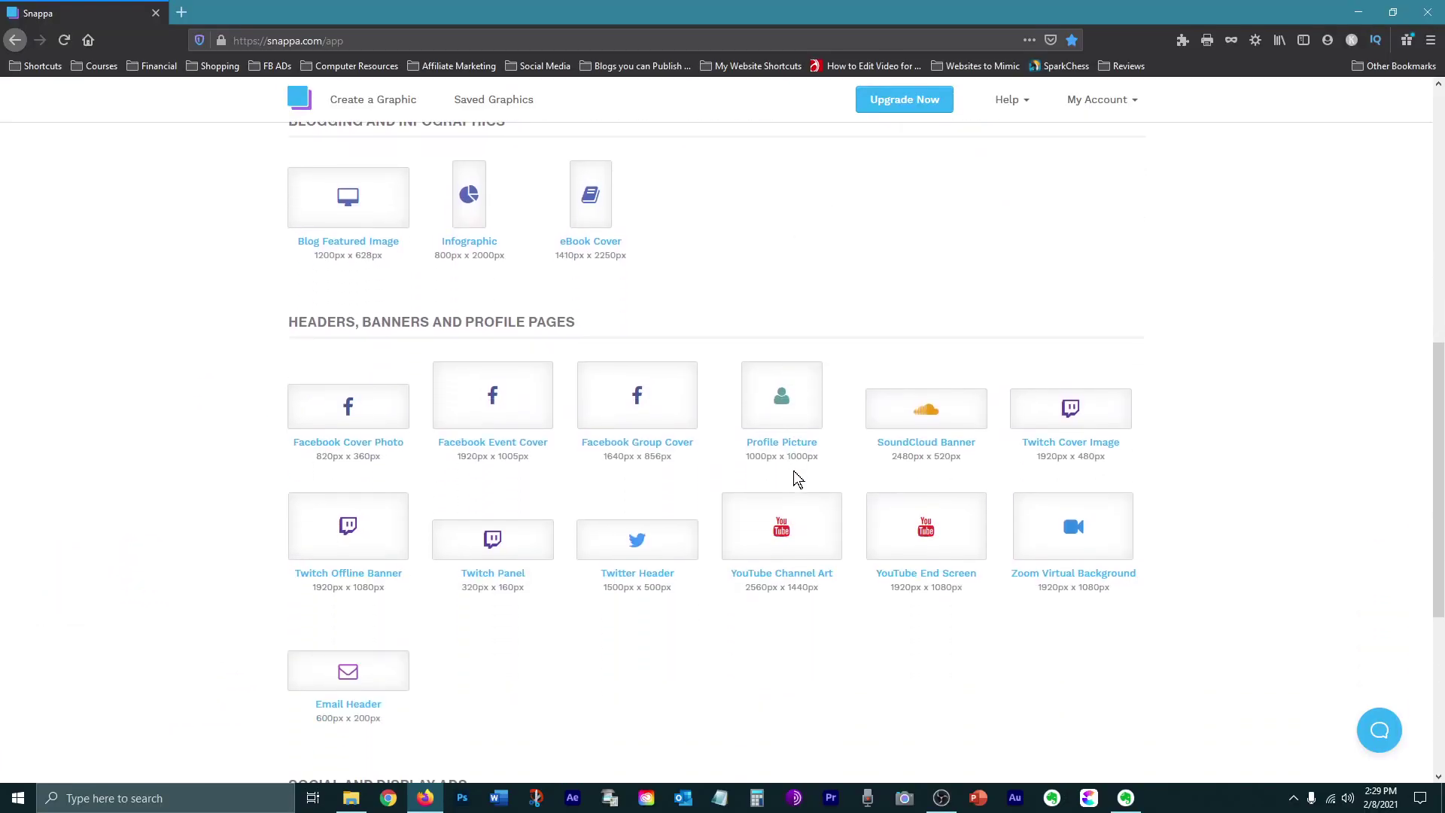
left_click(774, 548)
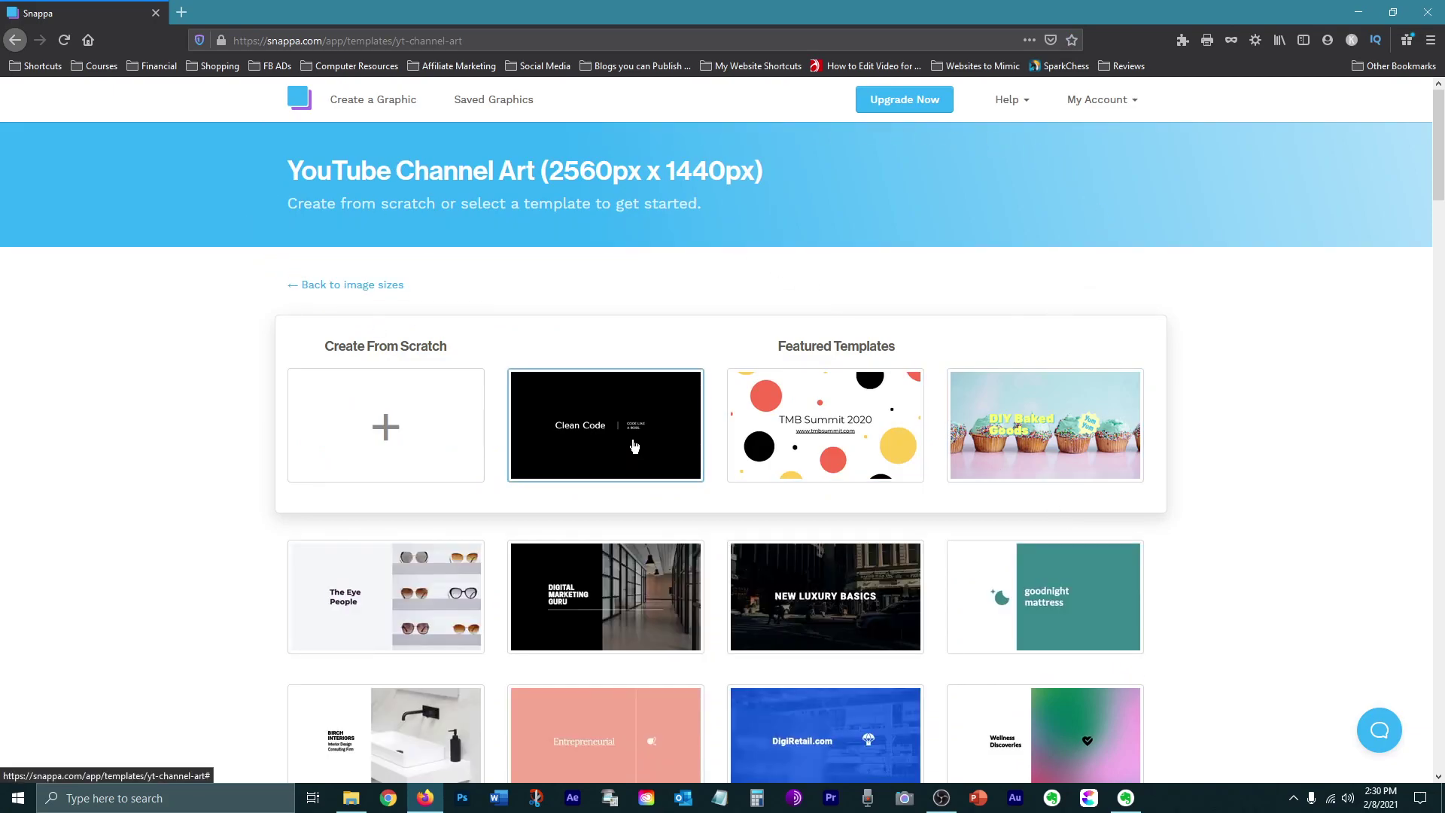
Start a 2560 × 1440 banner from the Science Nerd template.
scroll(810, 489, "down", 5)
scroll(810, 493, "down", 7)
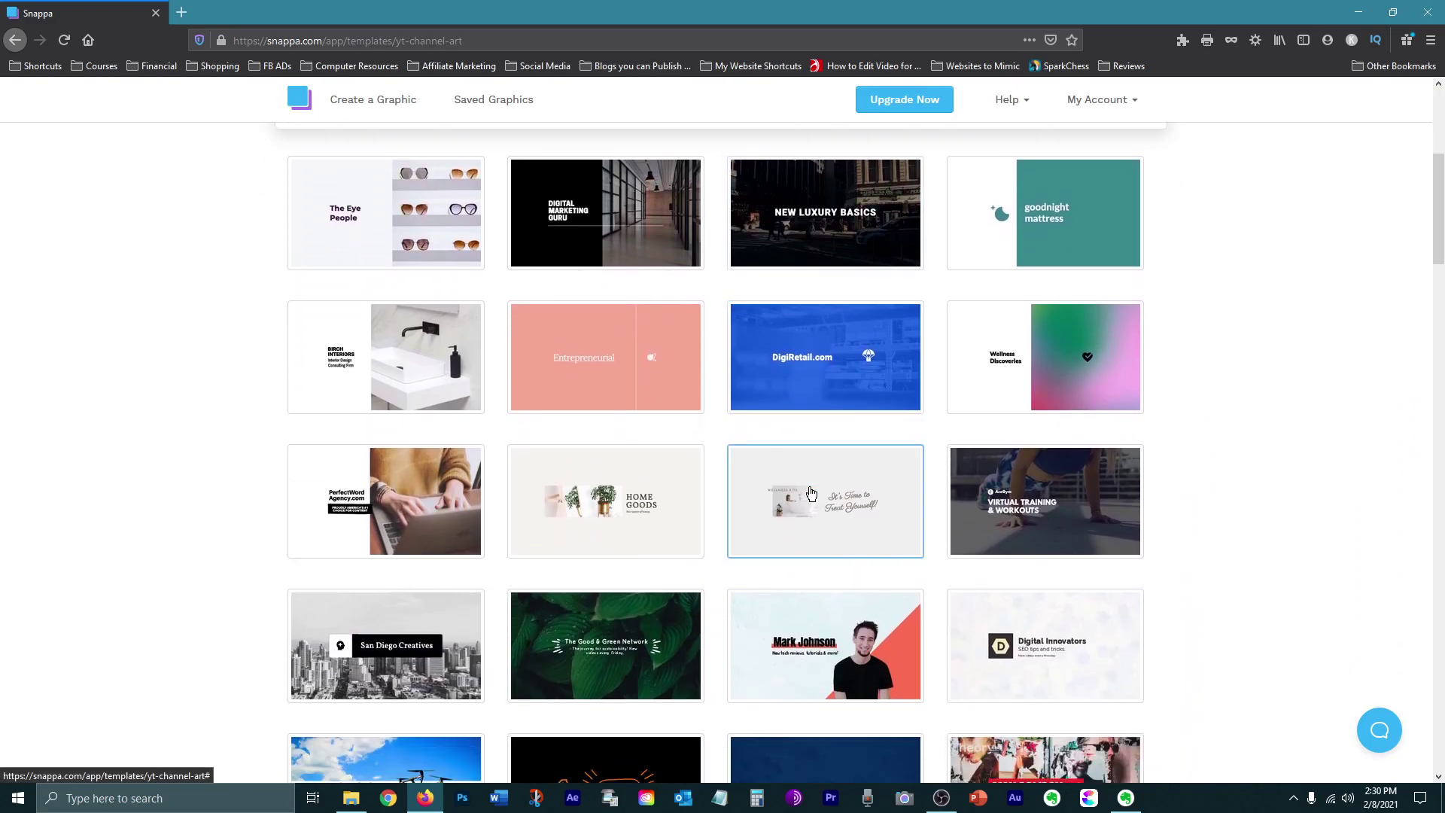
scroll(805, 489, "down", 4)
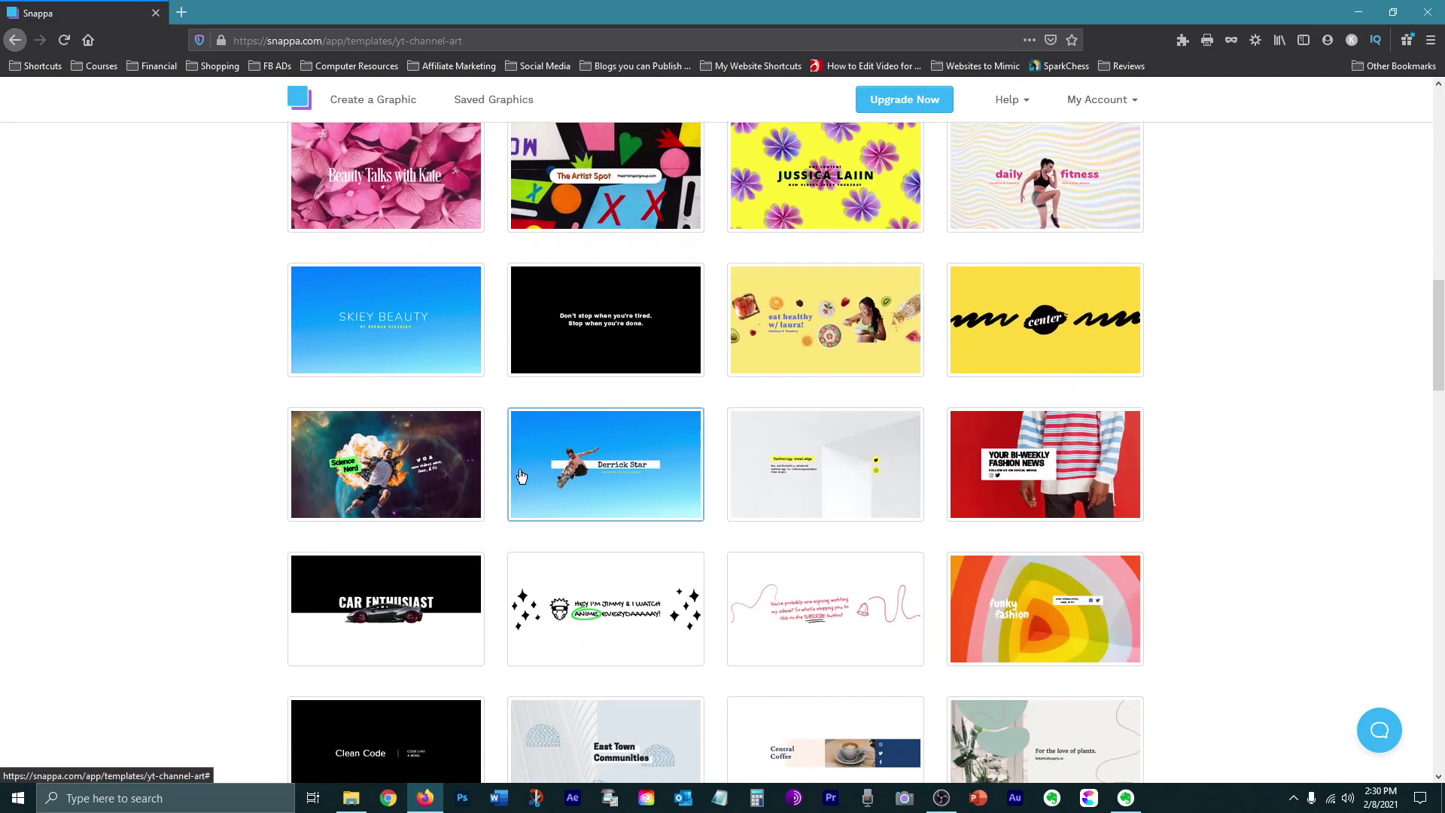
left_click(416, 477)
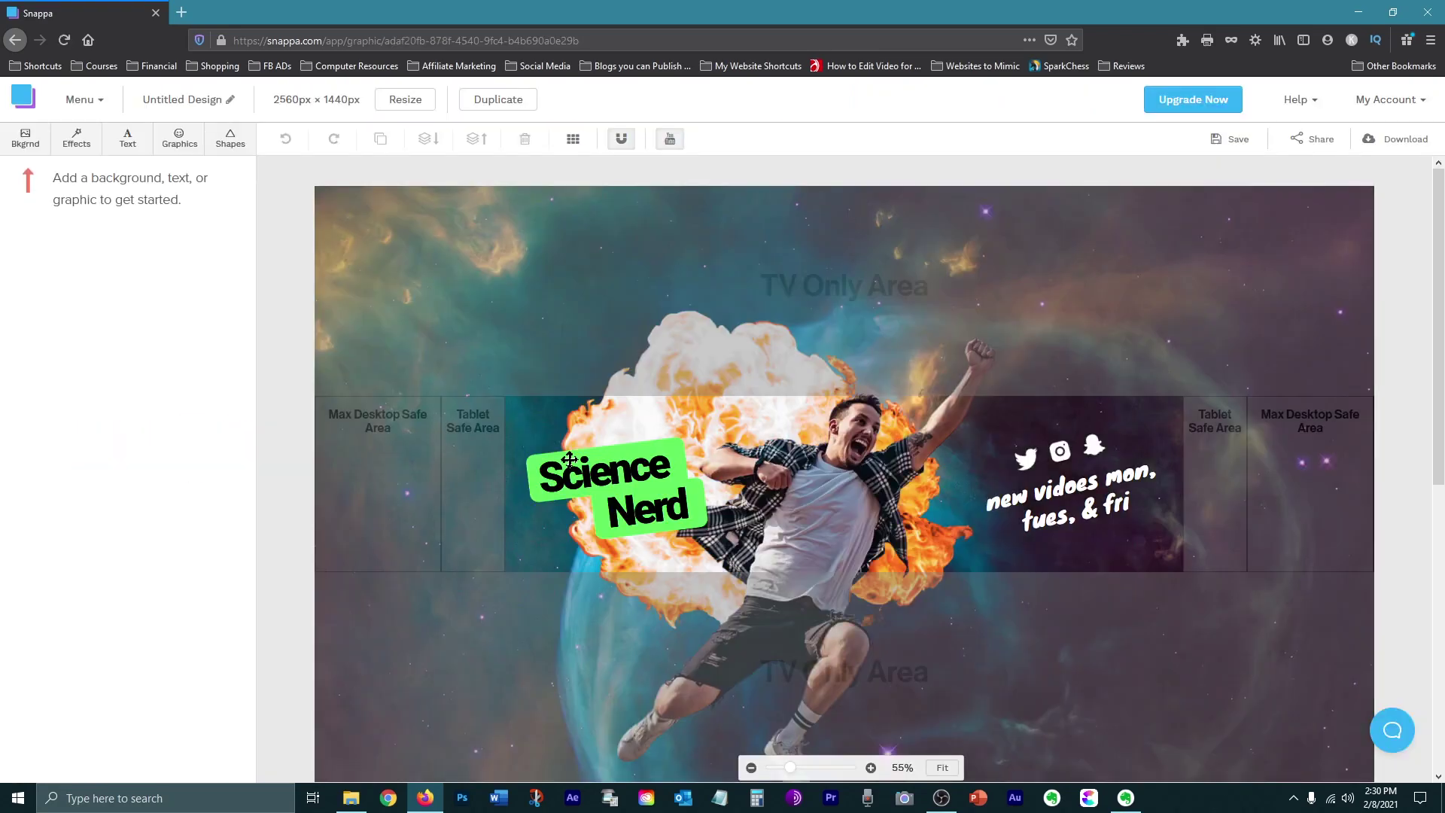
Turn off the safe-zone guides over the Science Nerd banner.
scroll(818, 350, "down", 1)
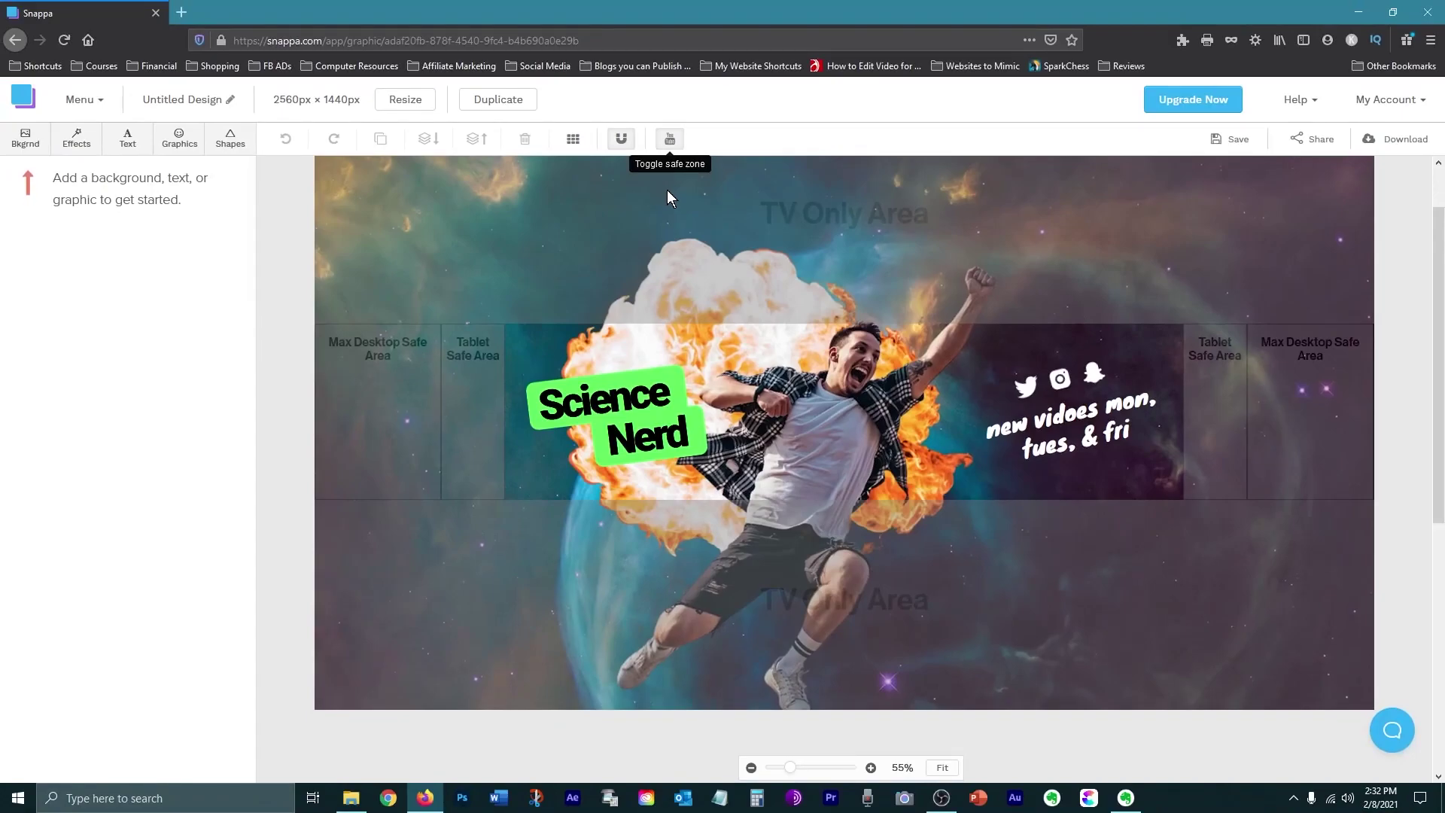
left_click(670, 140)
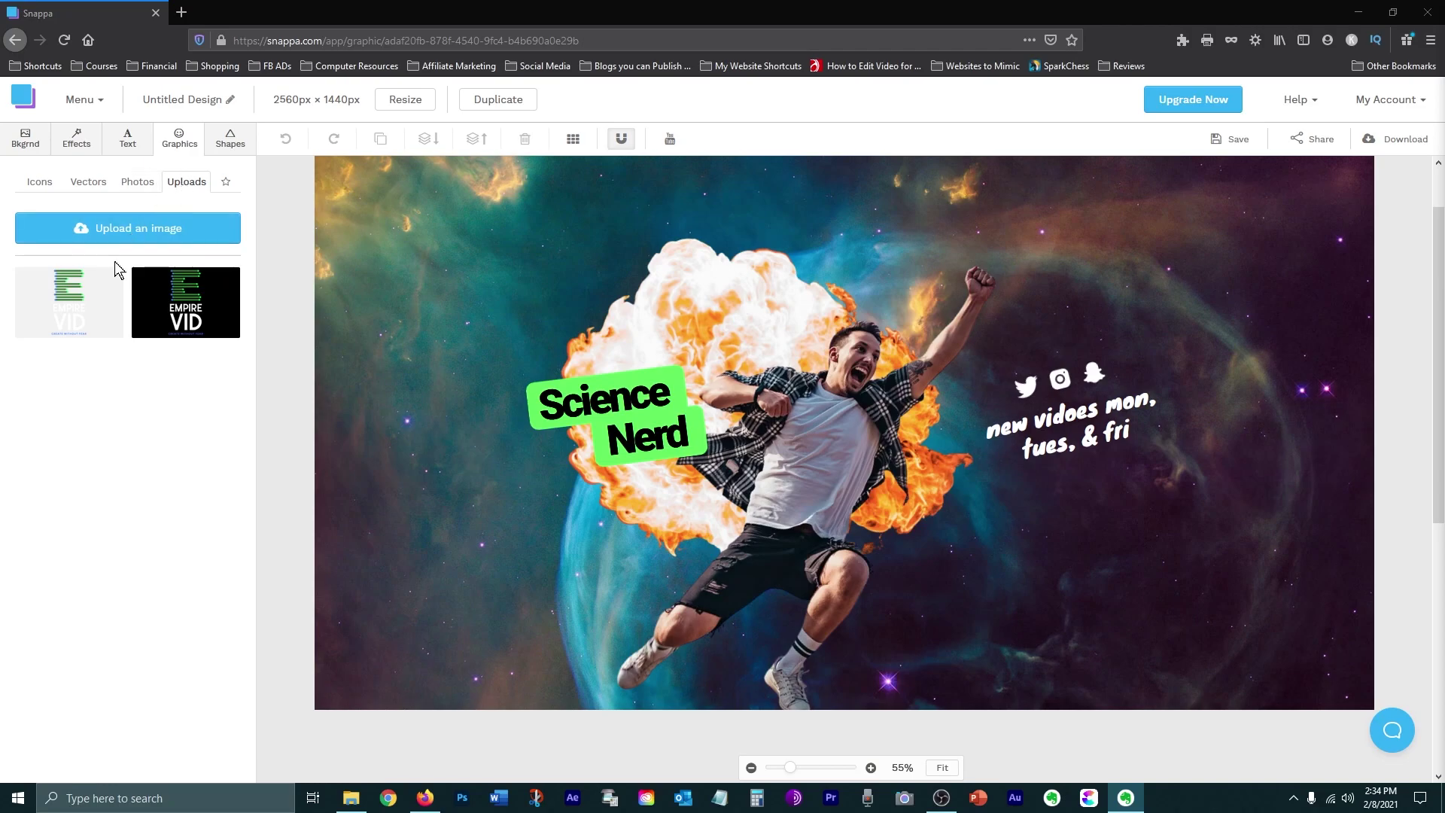
Upload the white Empire VID logo from the DATA drive's Empire Vid > Logos folder.
scroll(77, 183, "up", 5)
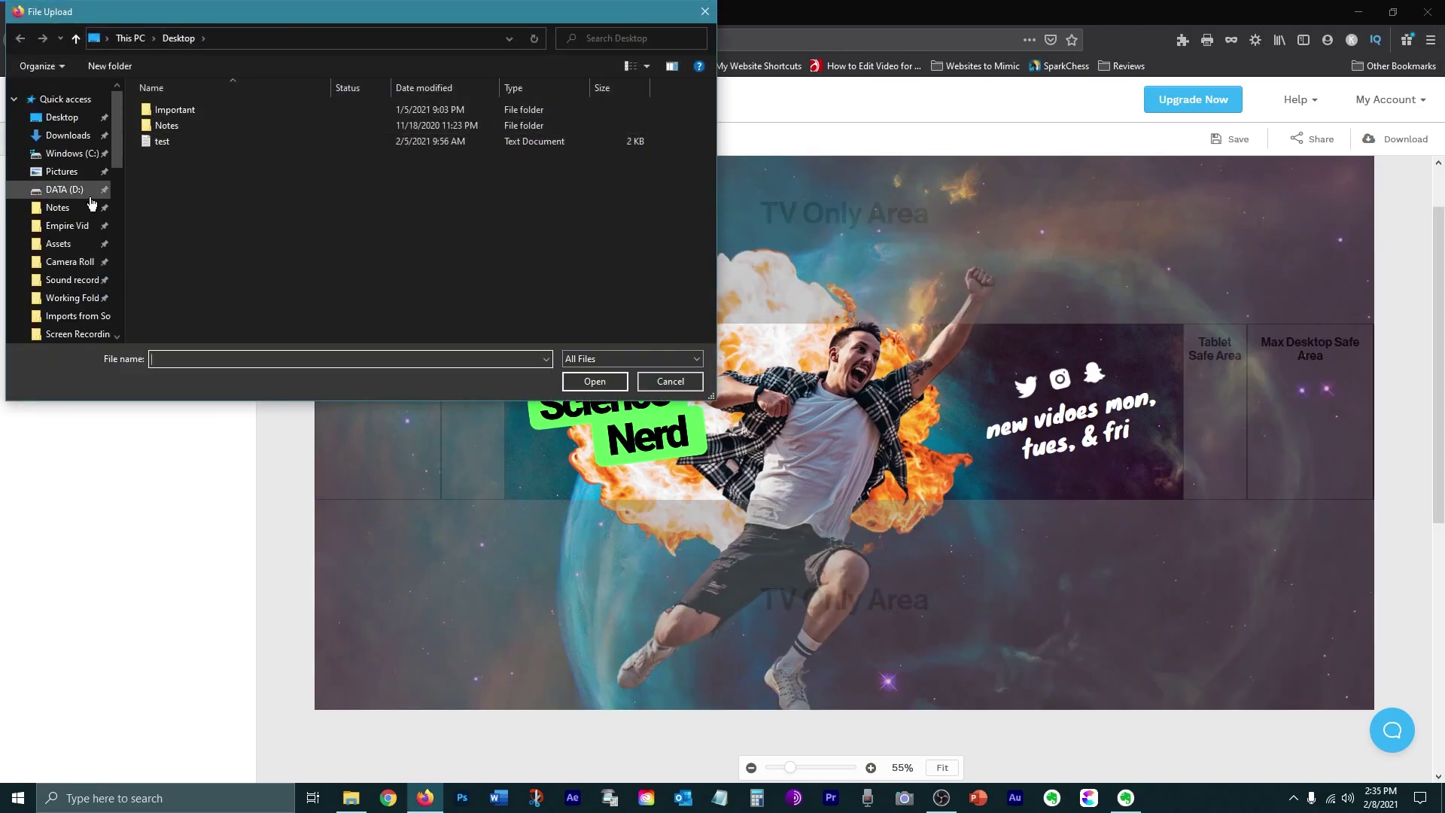
left_click(75, 225)
double_click(503, 170)
left_click(161, 252)
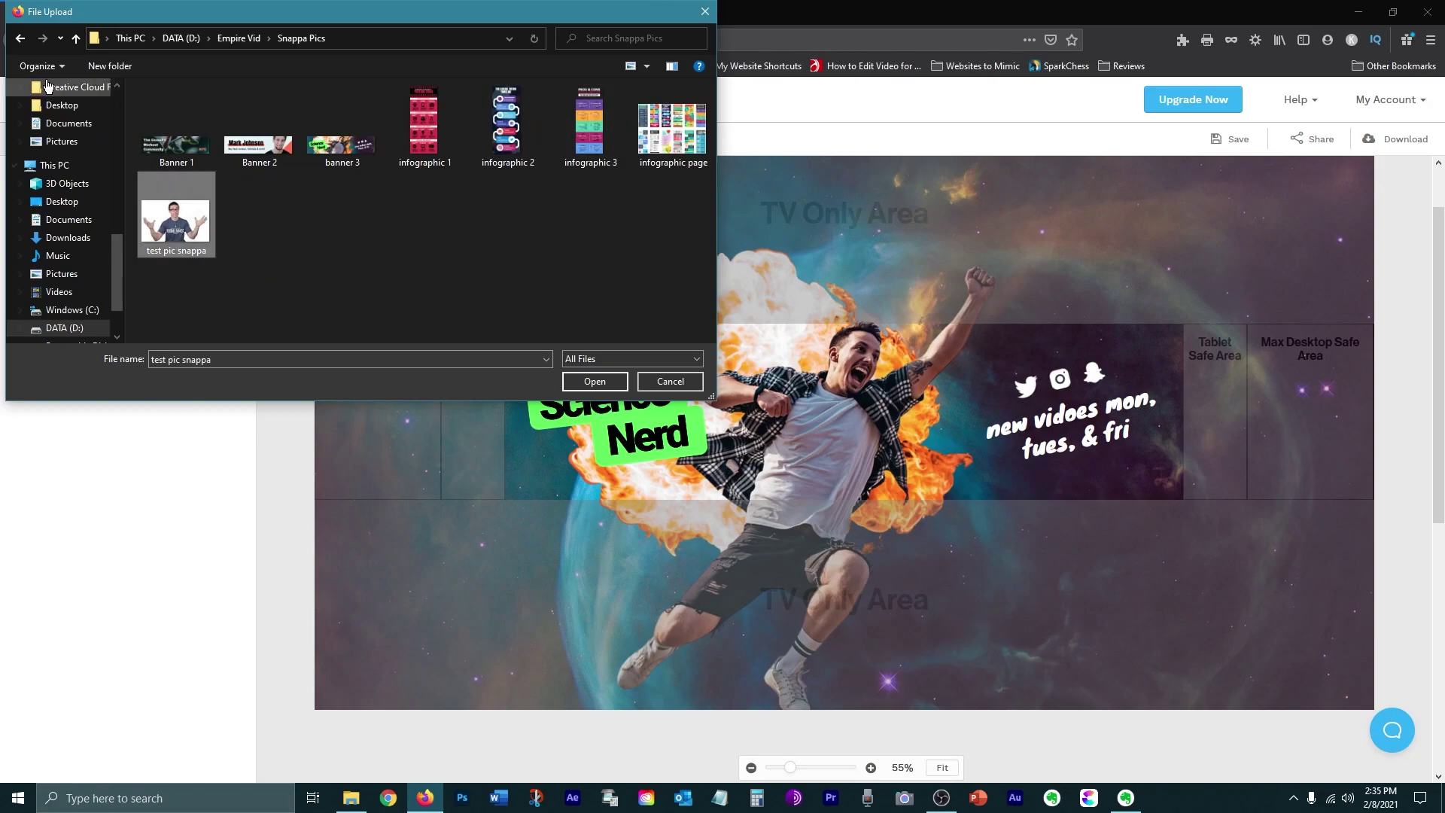
left_click(75, 38)
double_click(406, 131)
double_click(342, 128)
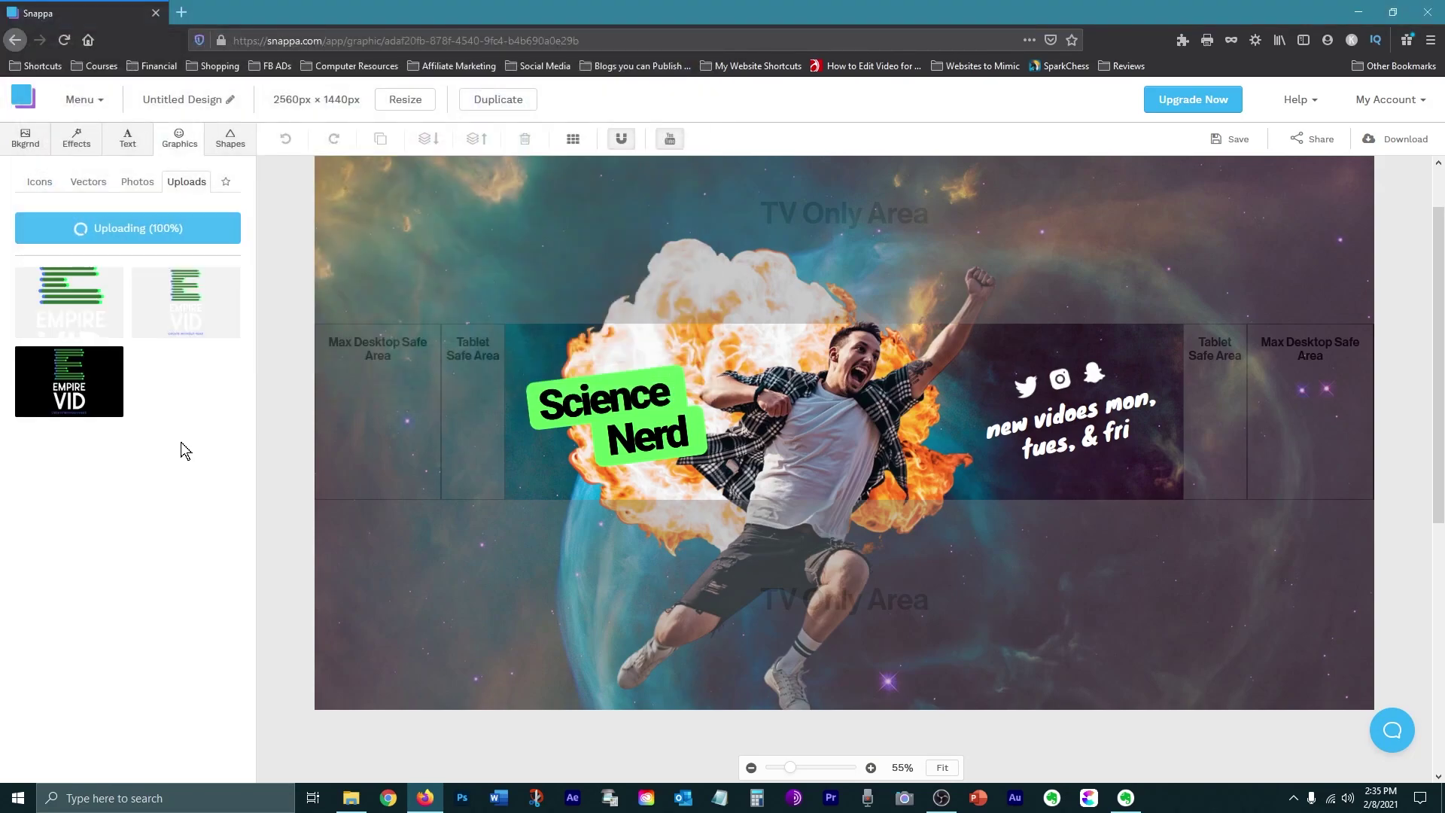
Delete the jumping man photo, keeping the explosion behind the Science Nerd label.
left_click(397, 467)
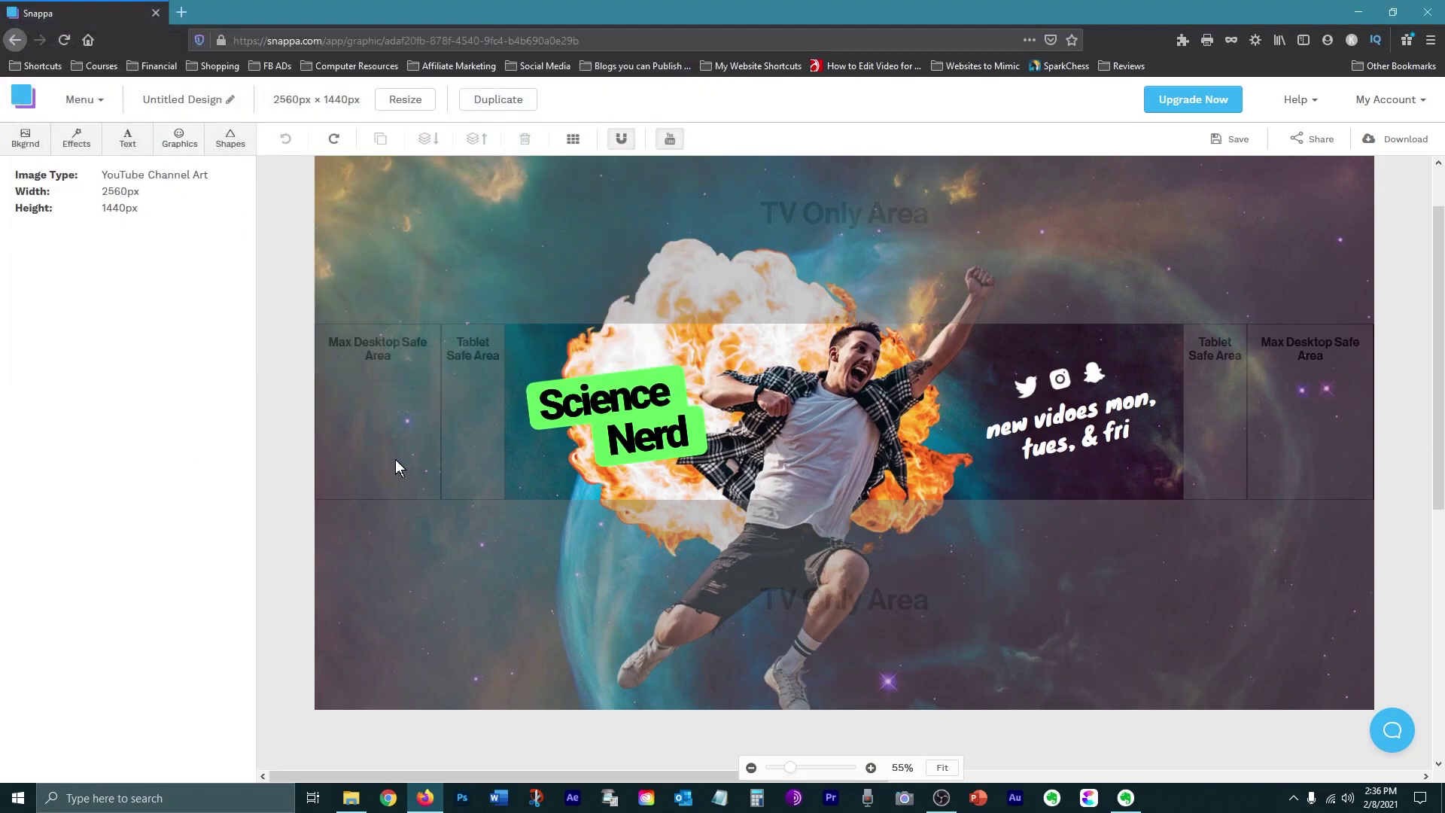
left_click(831, 471)
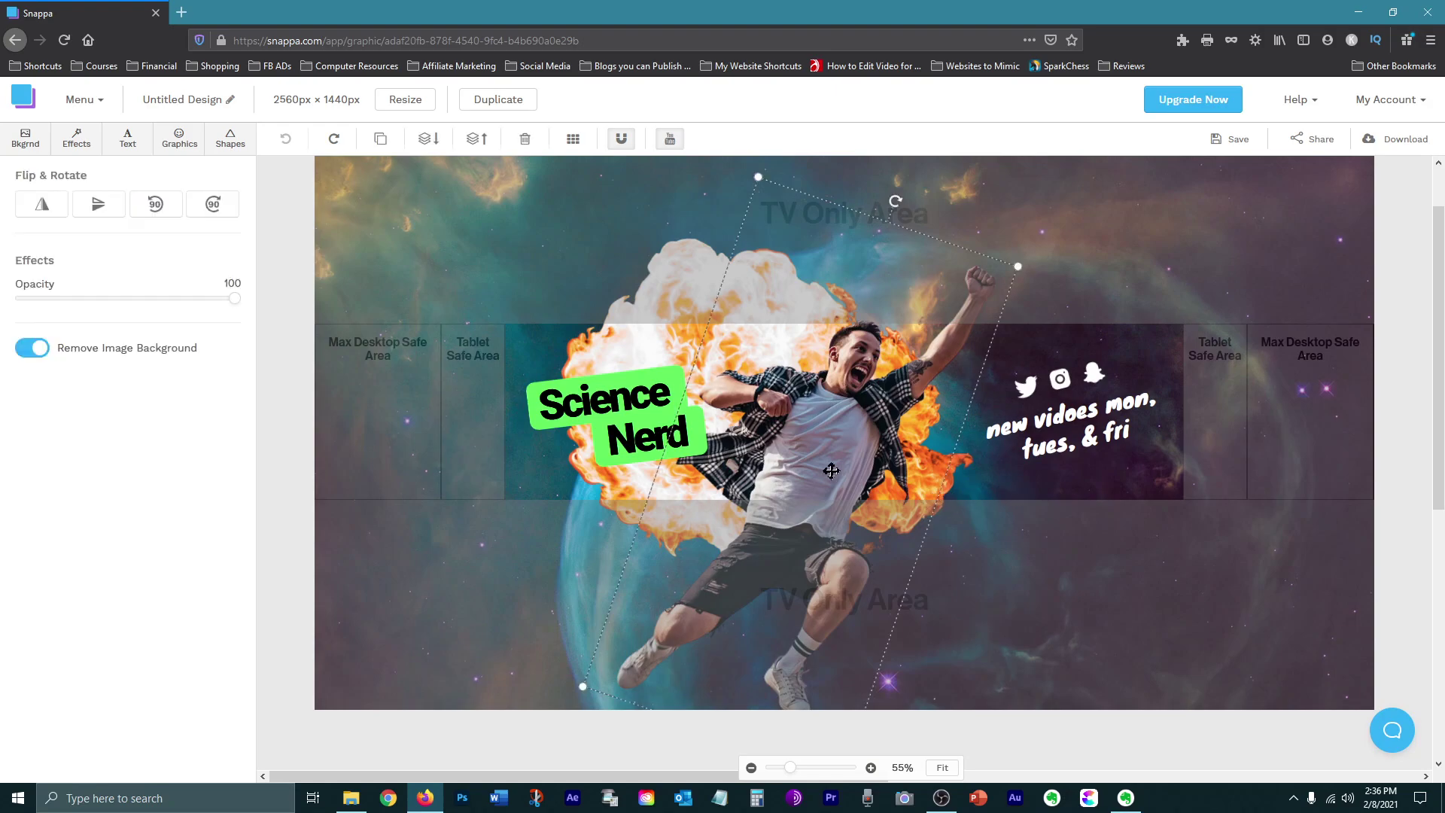
key("Delete")
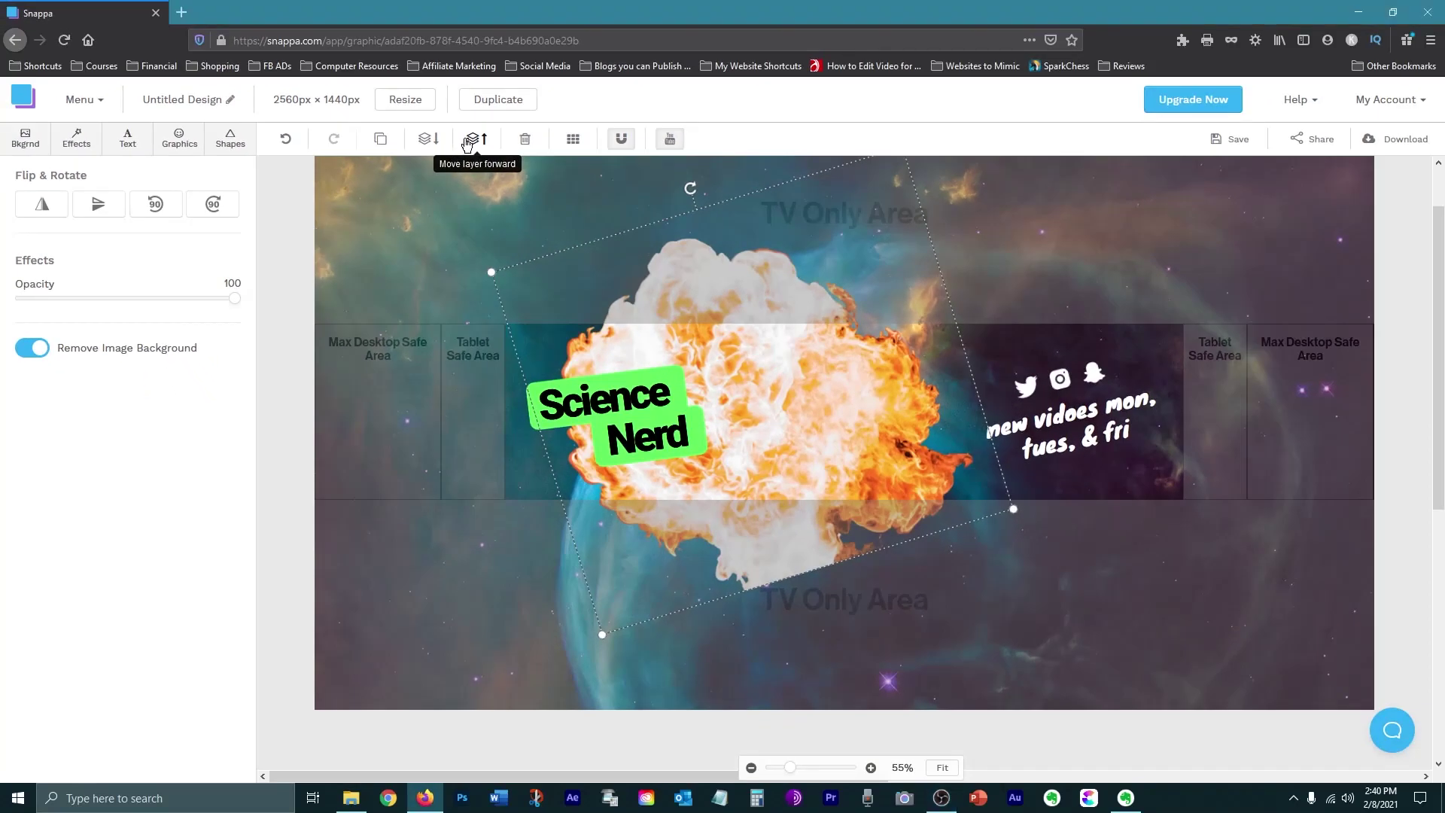
left_click(467, 143)
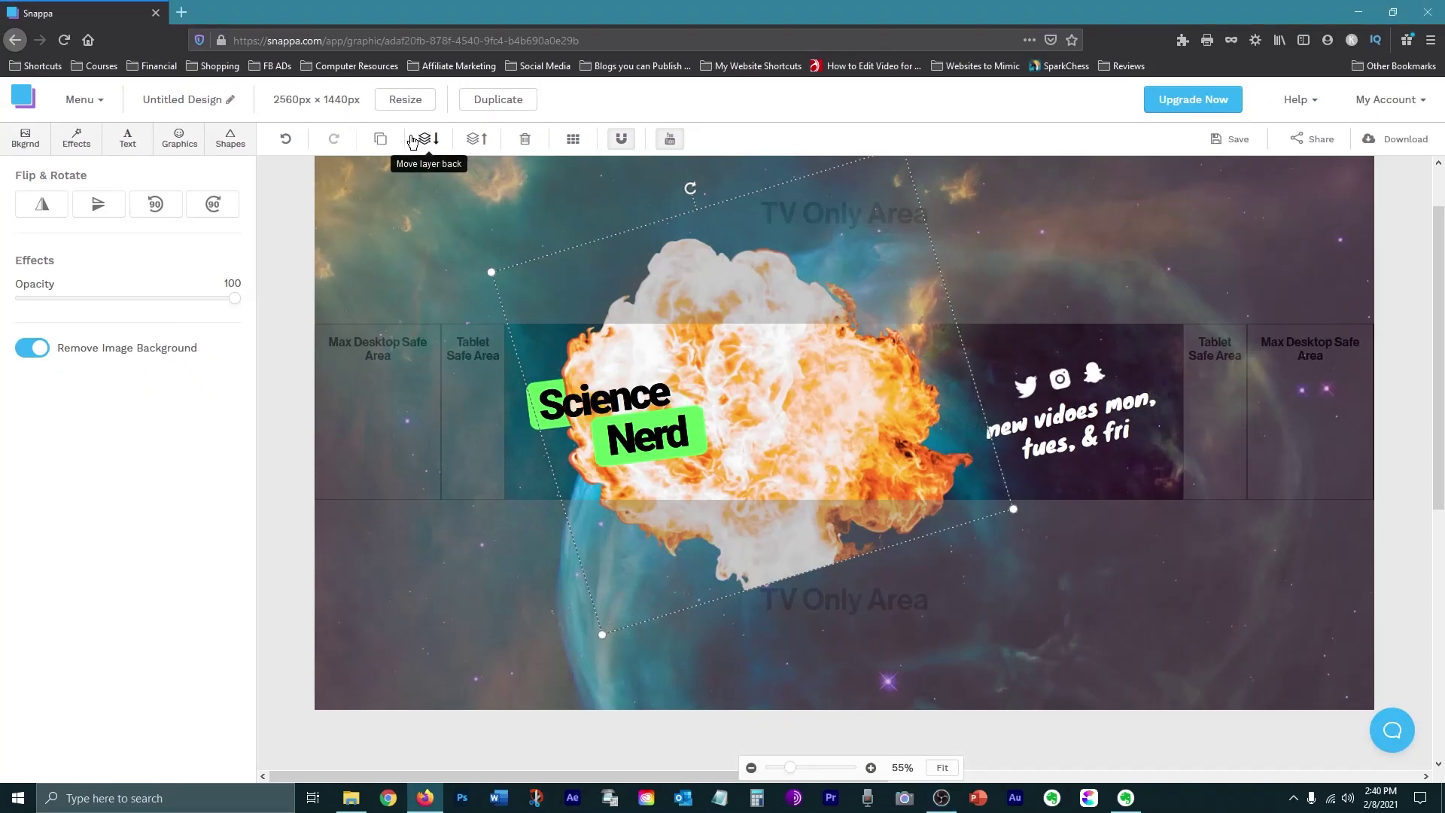
left_click(424, 141)
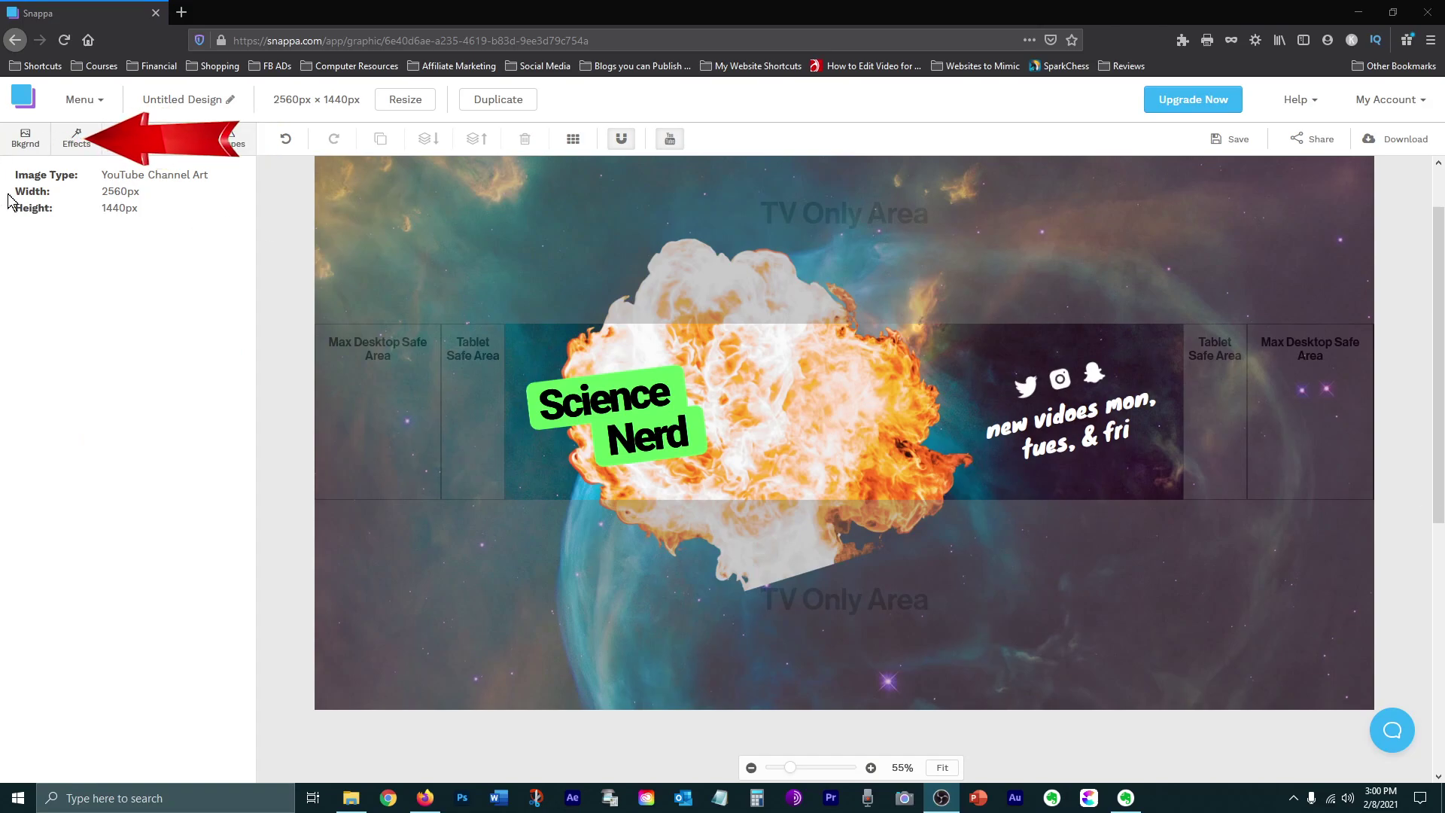
Search background photos for 'video' and set the camera-lens photo as the background.
left_click(26, 151)
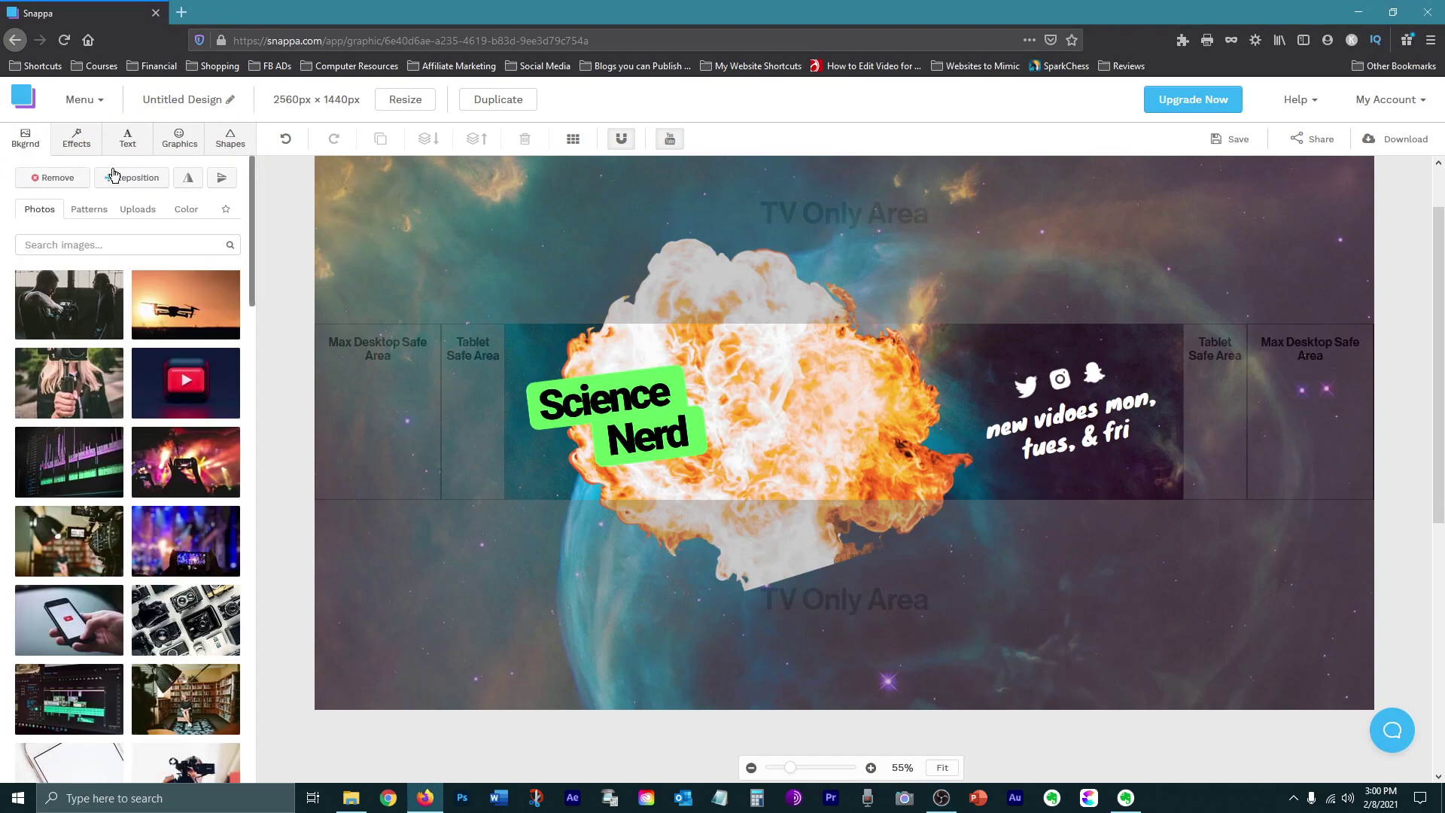
left_click(109, 245)
type("vidce")
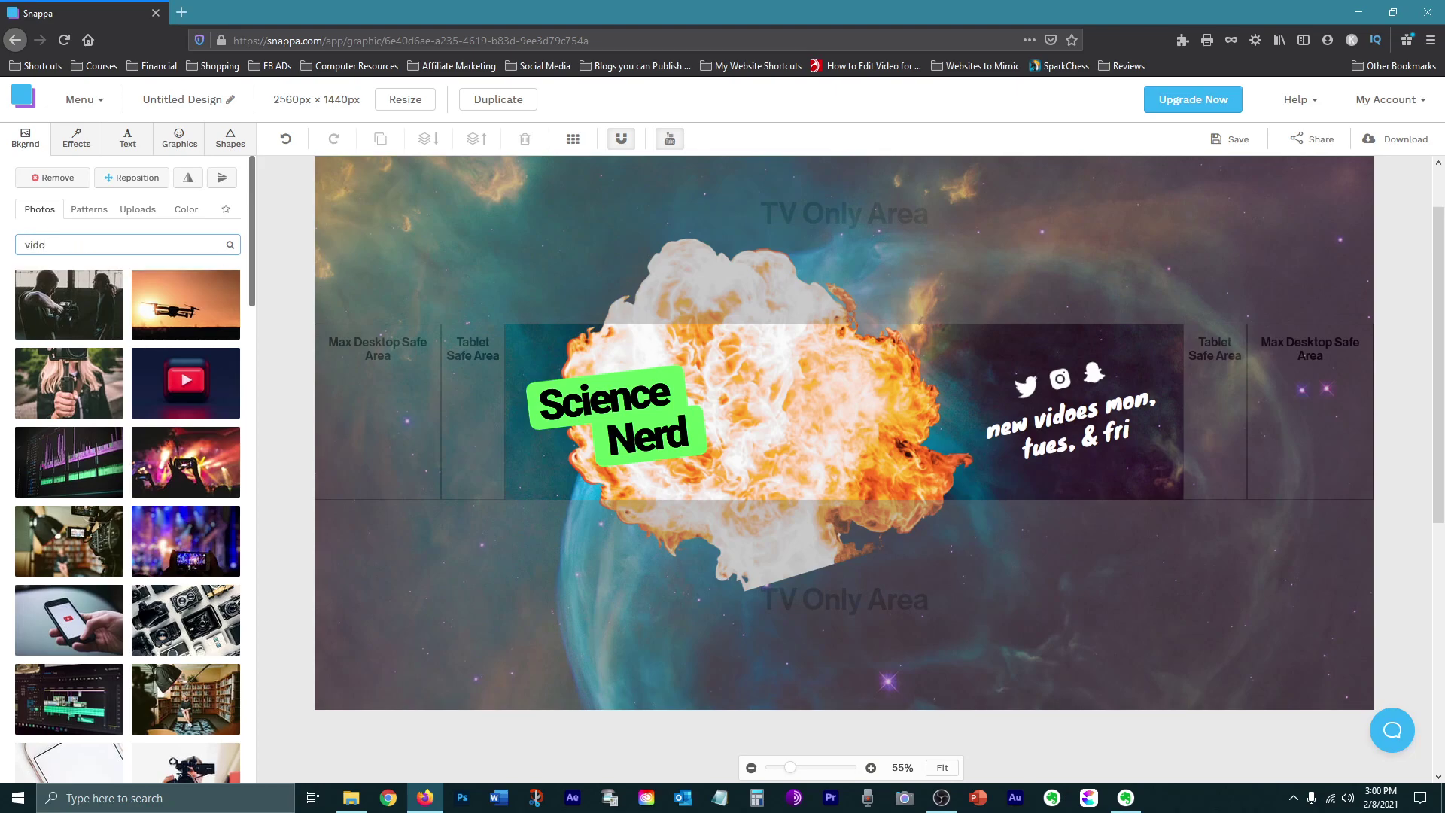
key("BackSpace")
type("ideo")
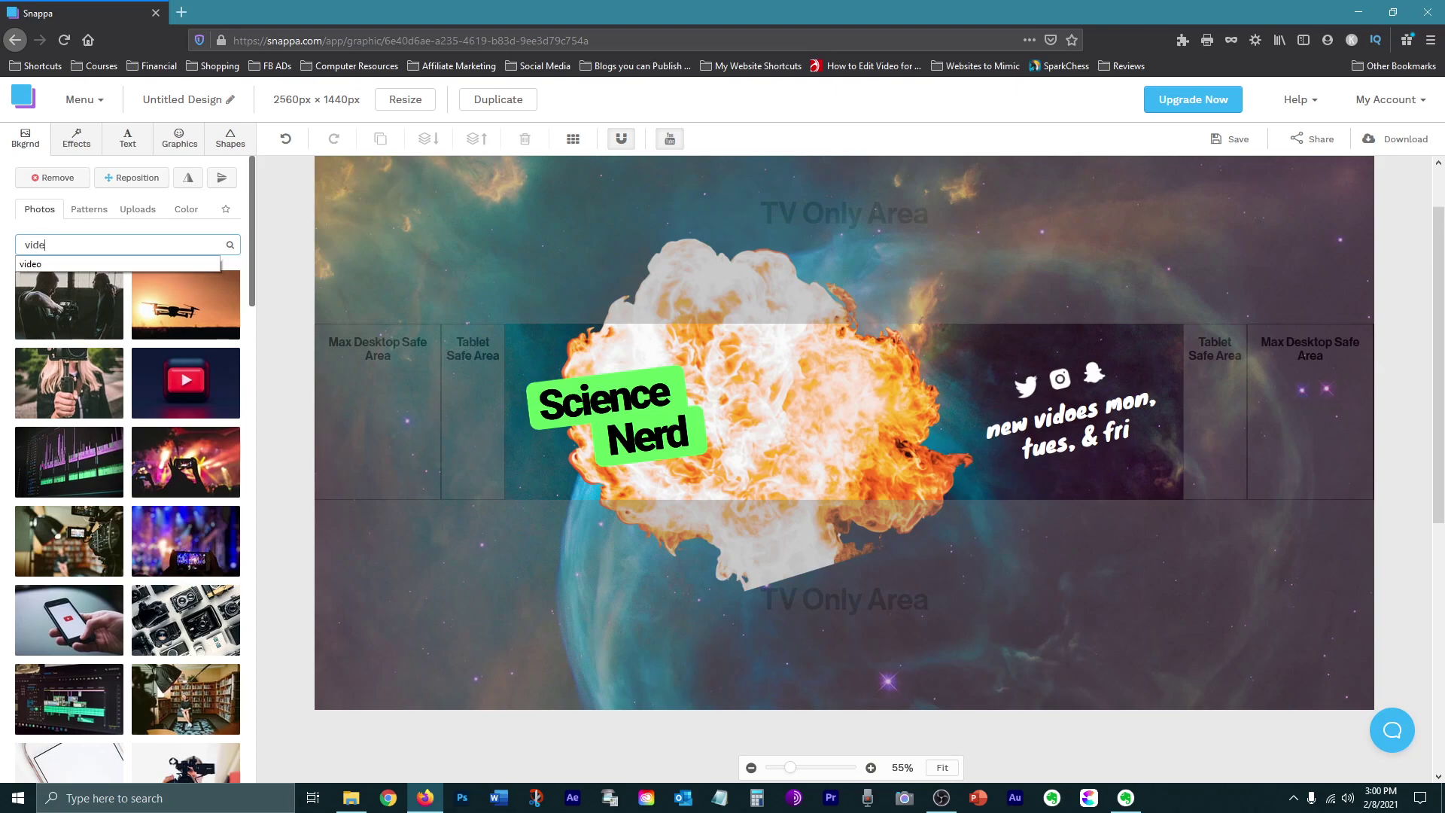
key("Return")
left_click_drag(255, 284, 260, 520)
left_click(72, 691)
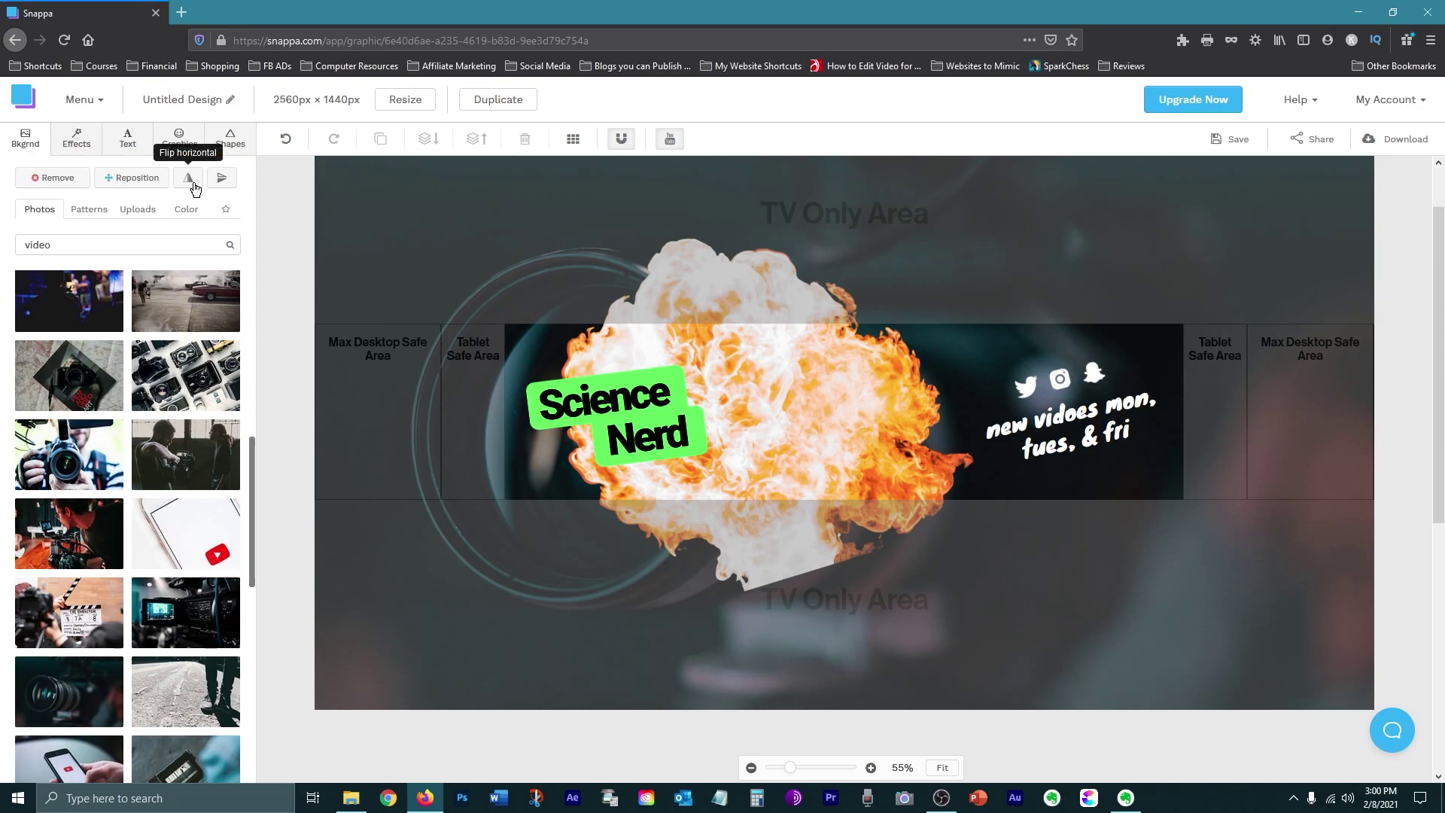
Rescale the camera-lens background and add the uploaded presenter photo to the banner.
left_click(133, 177)
mouse_move(820, 748)
left_mouse_down()
mouse_move(938, 755)
mouse_move(834, 749)
left_mouse_up()
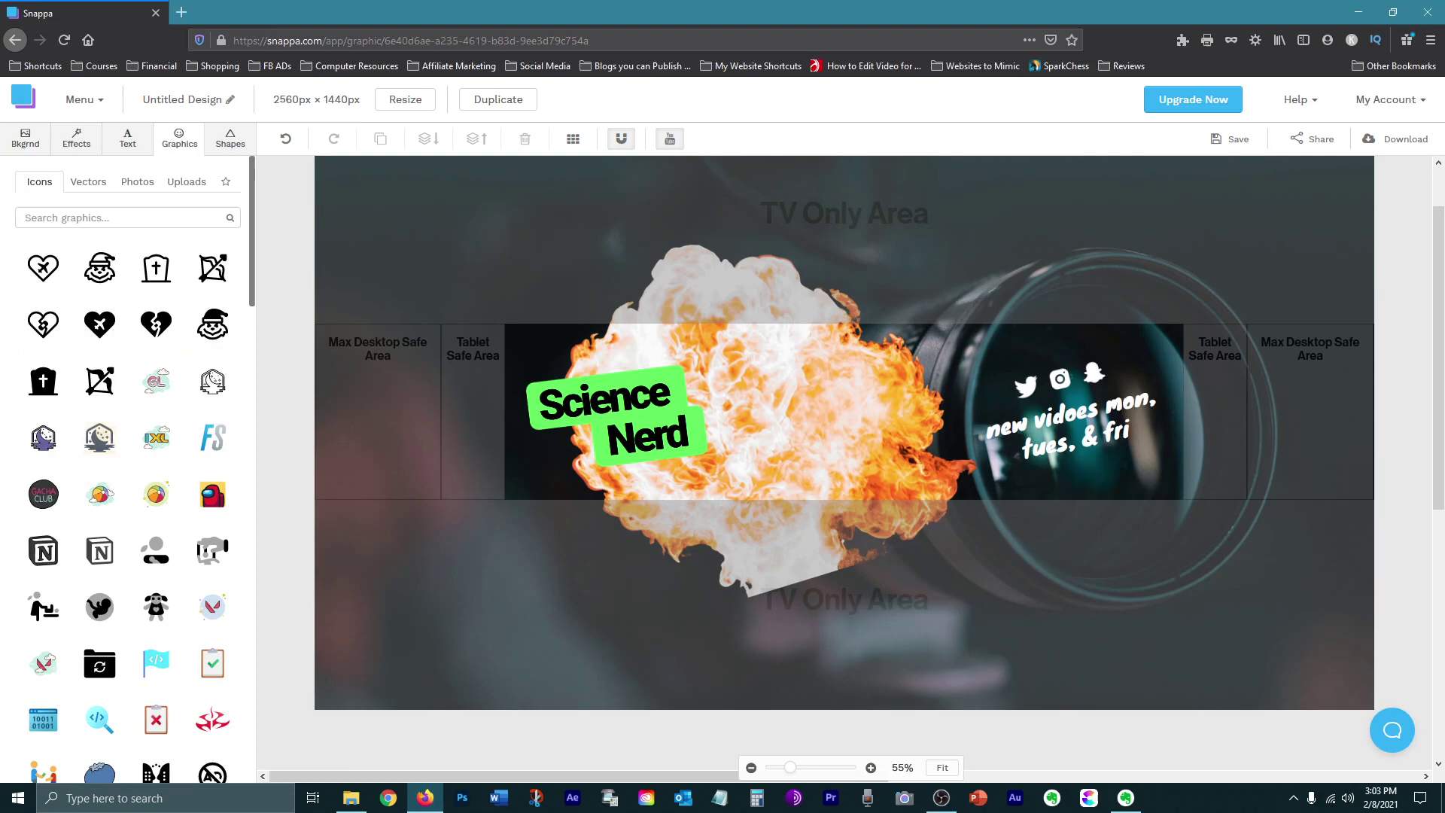
left_click(187, 182)
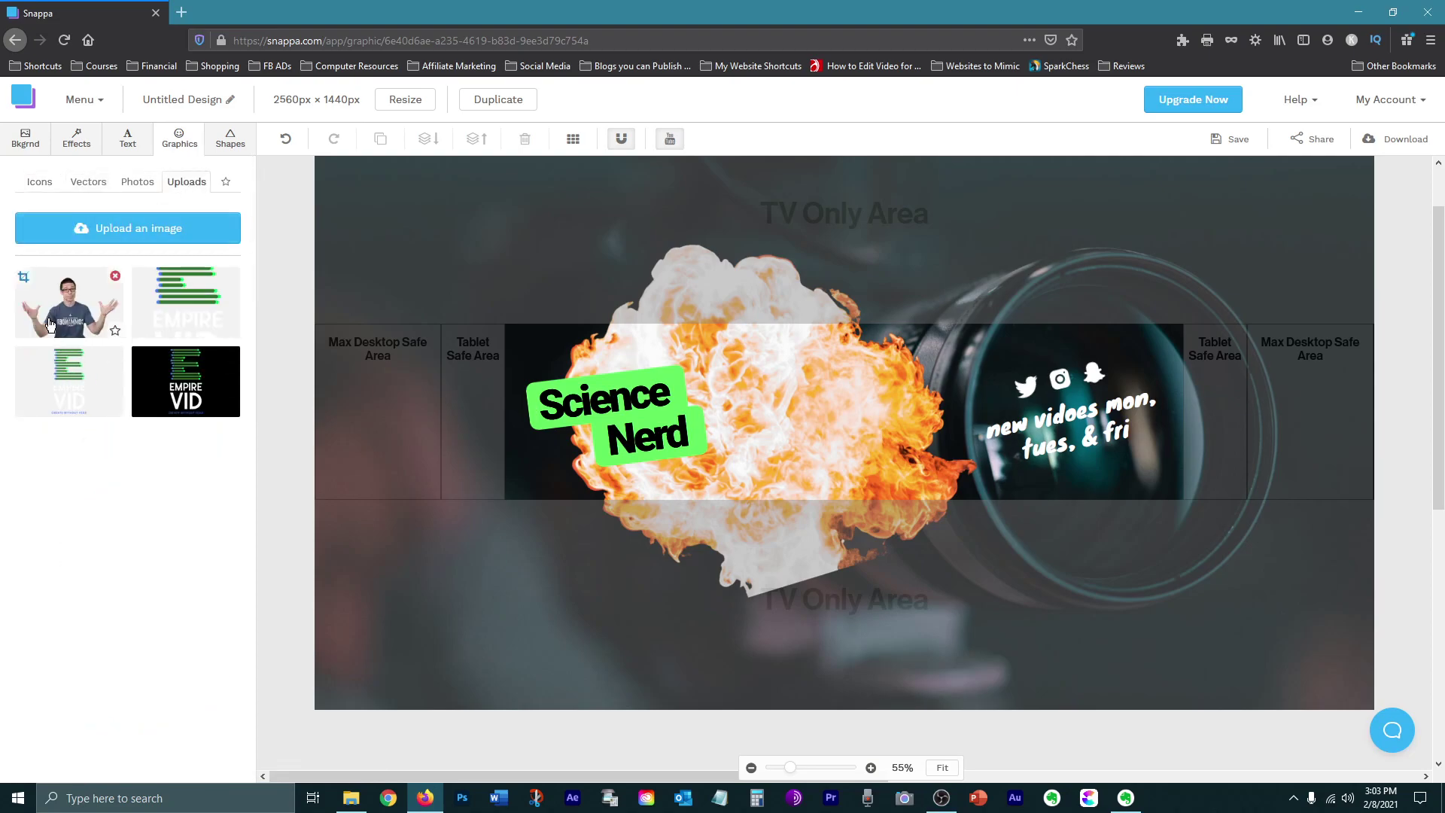
left_click(49, 325)
Undo the last logo and photo changes and remove the Science Nerd text.
left_click(186, 301)
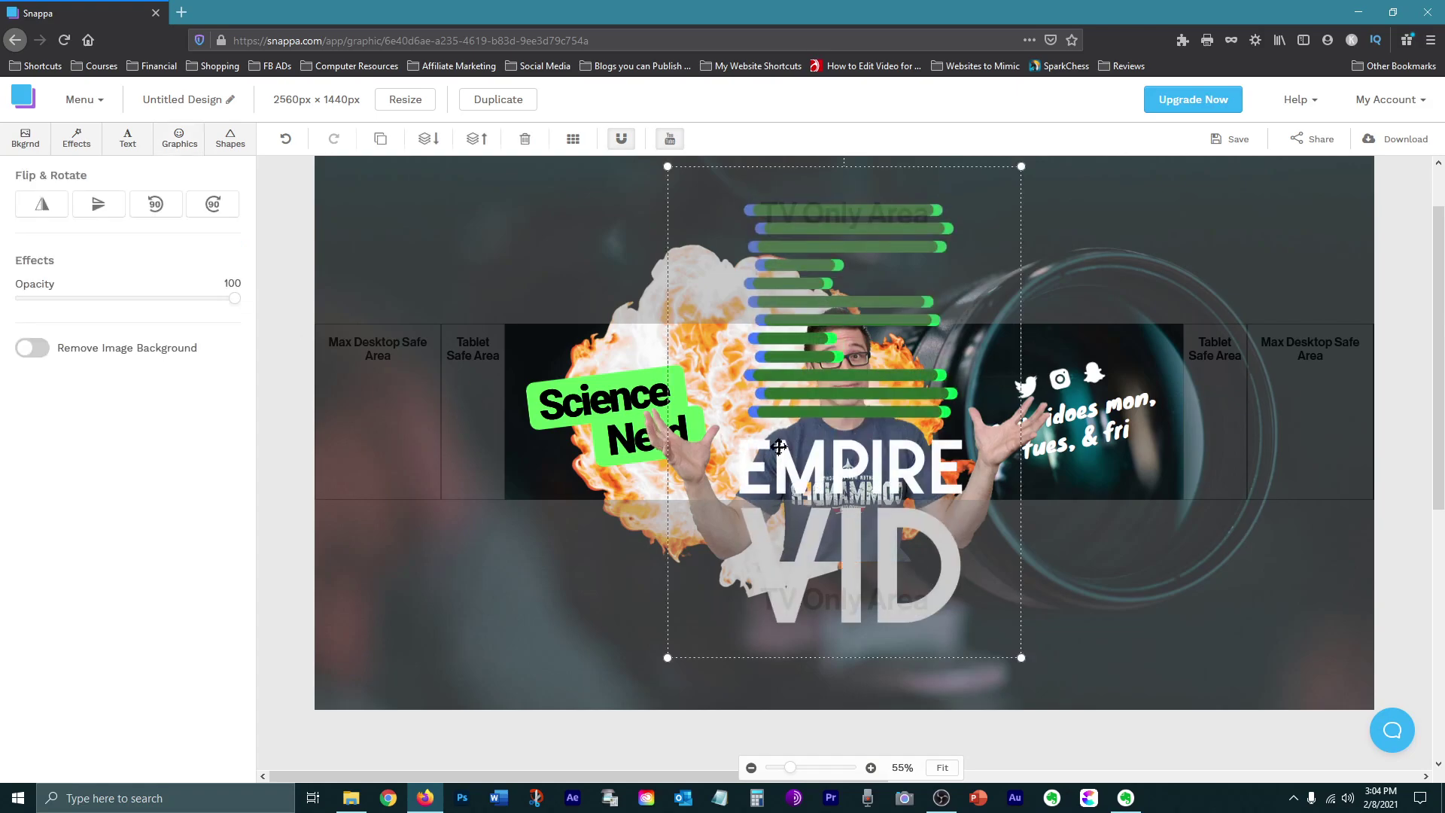
key("ctrl+z")
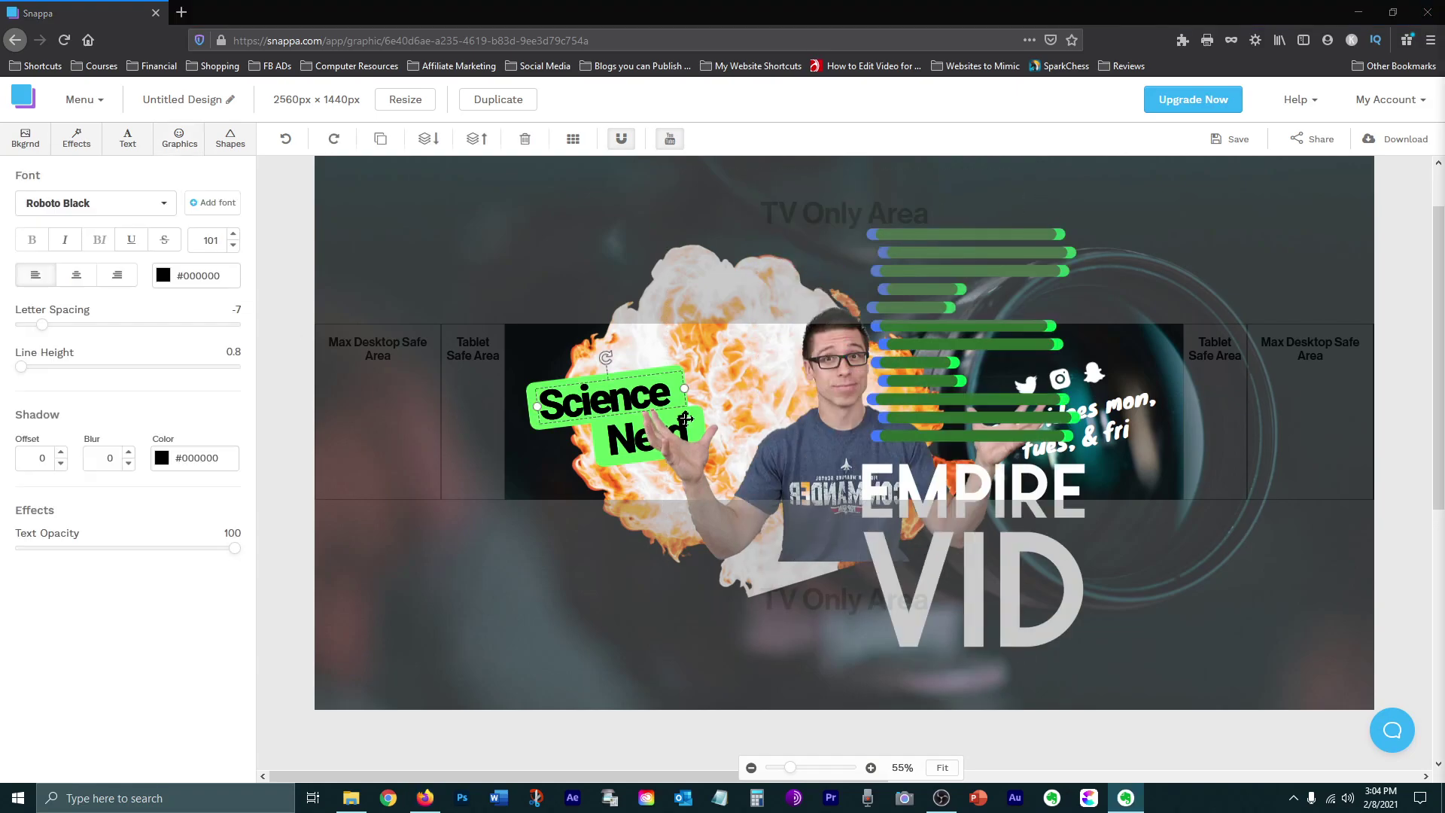
left_click(585, 396)
key("ctrl+y")
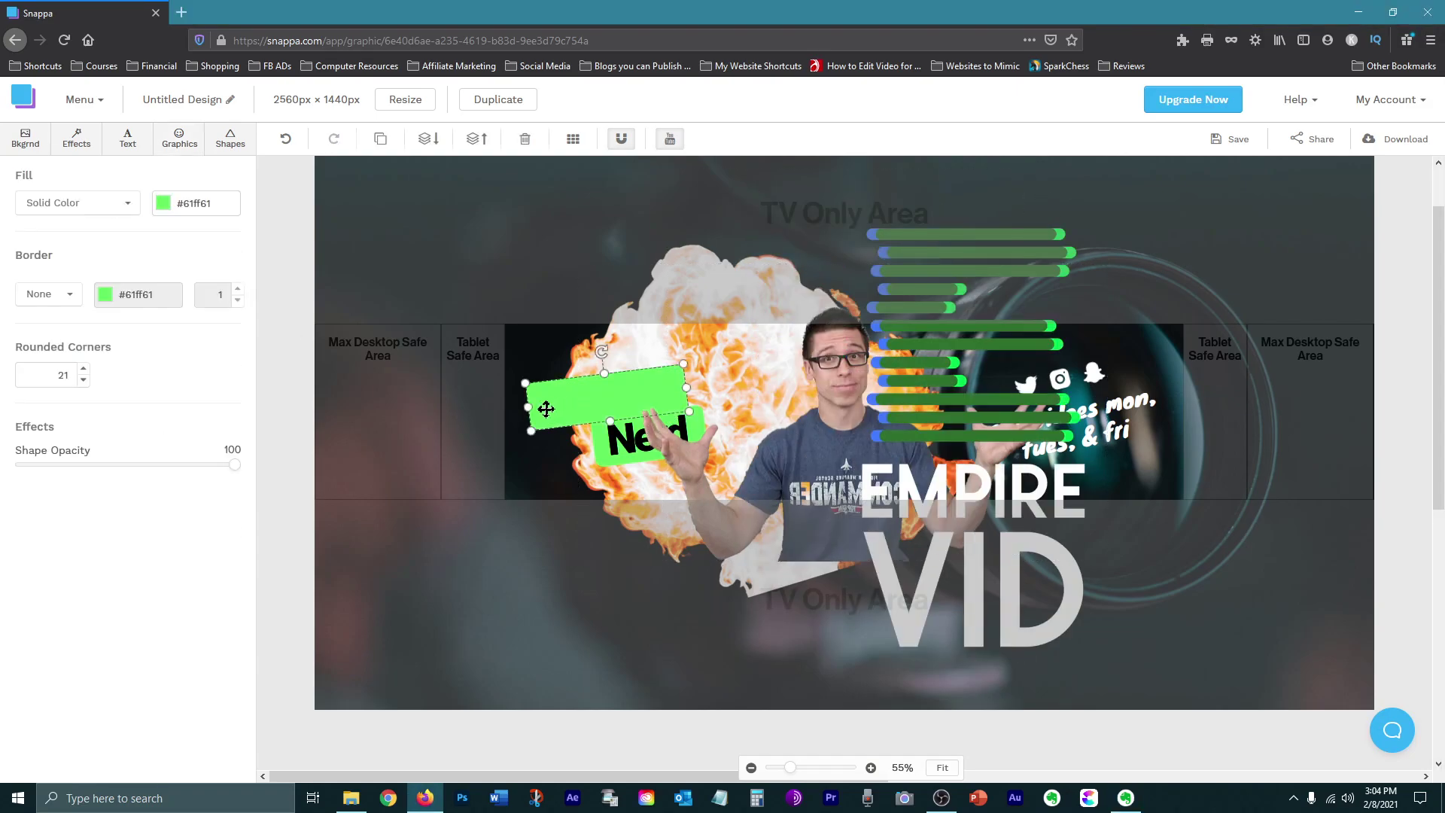
key("ctrl+y")
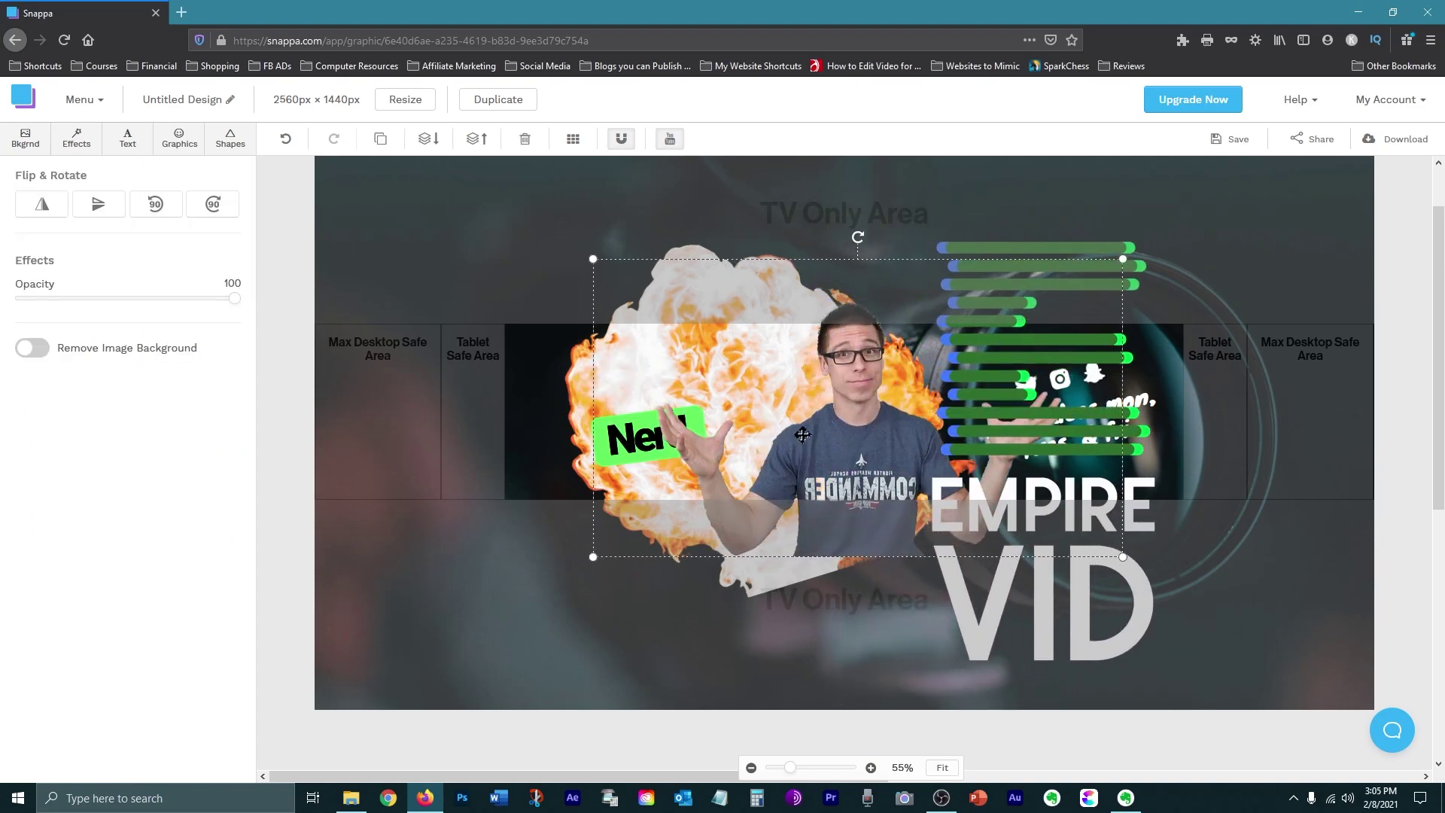
Shrink the EMPIRE VID logo onto the green rectangle at the left, centred vertically.
left_click(577, 406)
mouse_move(578, 406)
left_mouse_down()
mouse_move(589, 402)
mouse_move(574, 399)
left_mouse_up()
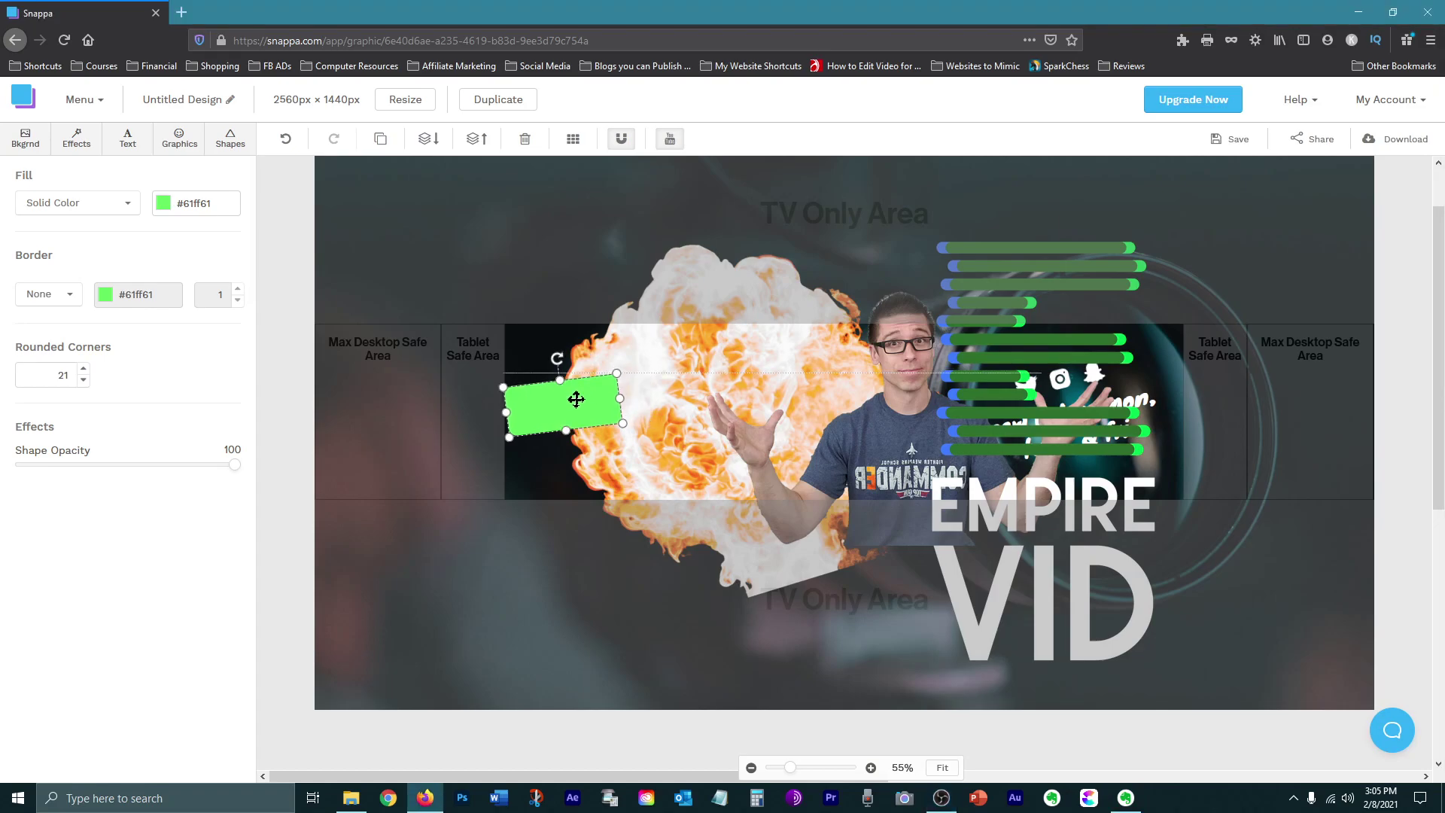
left_click_drag(898, 439, 535, 437)
left_click_drag(639, 327, 627, 344)
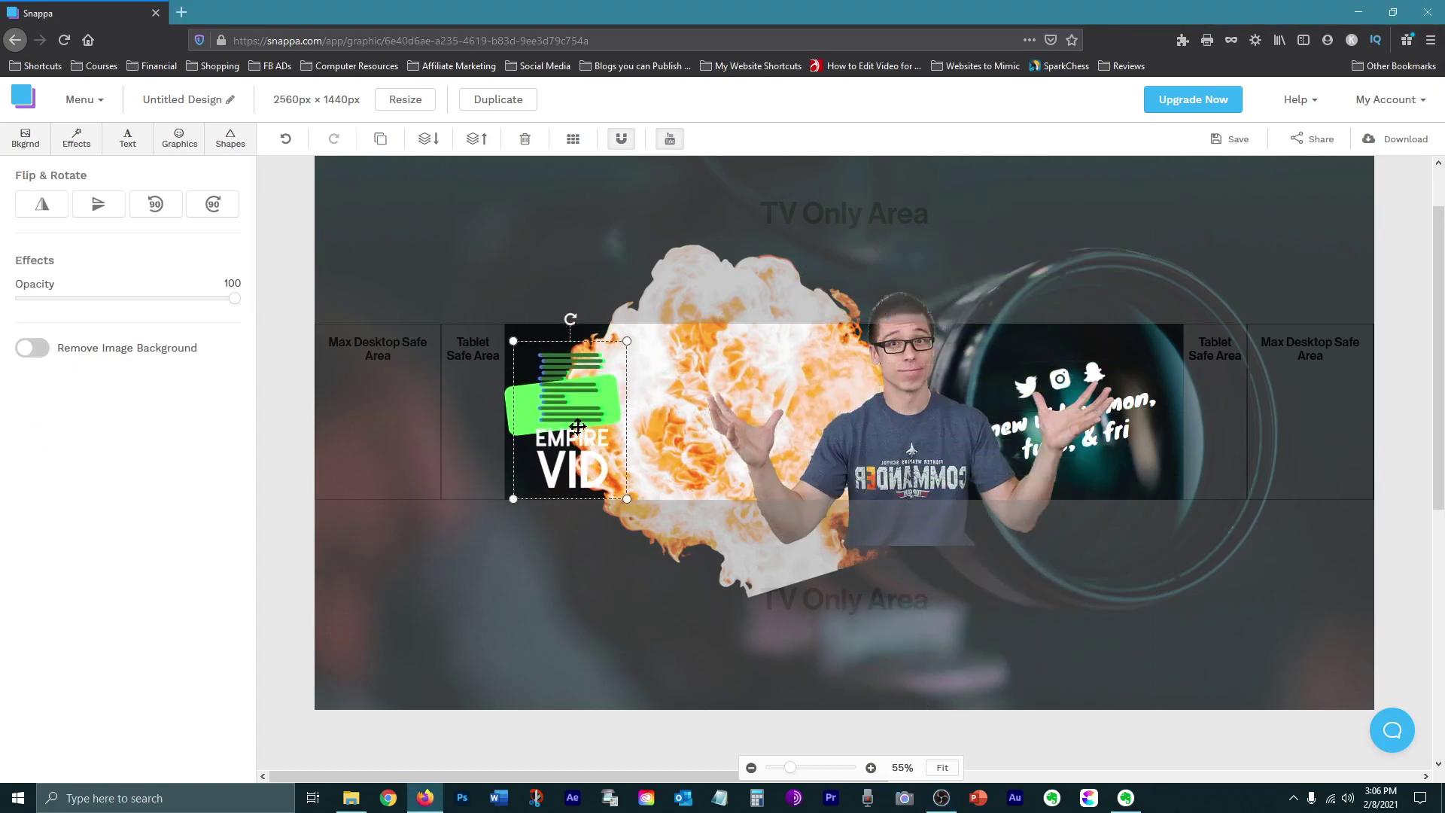
left_click_drag(515, 413, 514, 405)
Shrink the presenter image and move it left toward the centre.
left_click(903, 283)
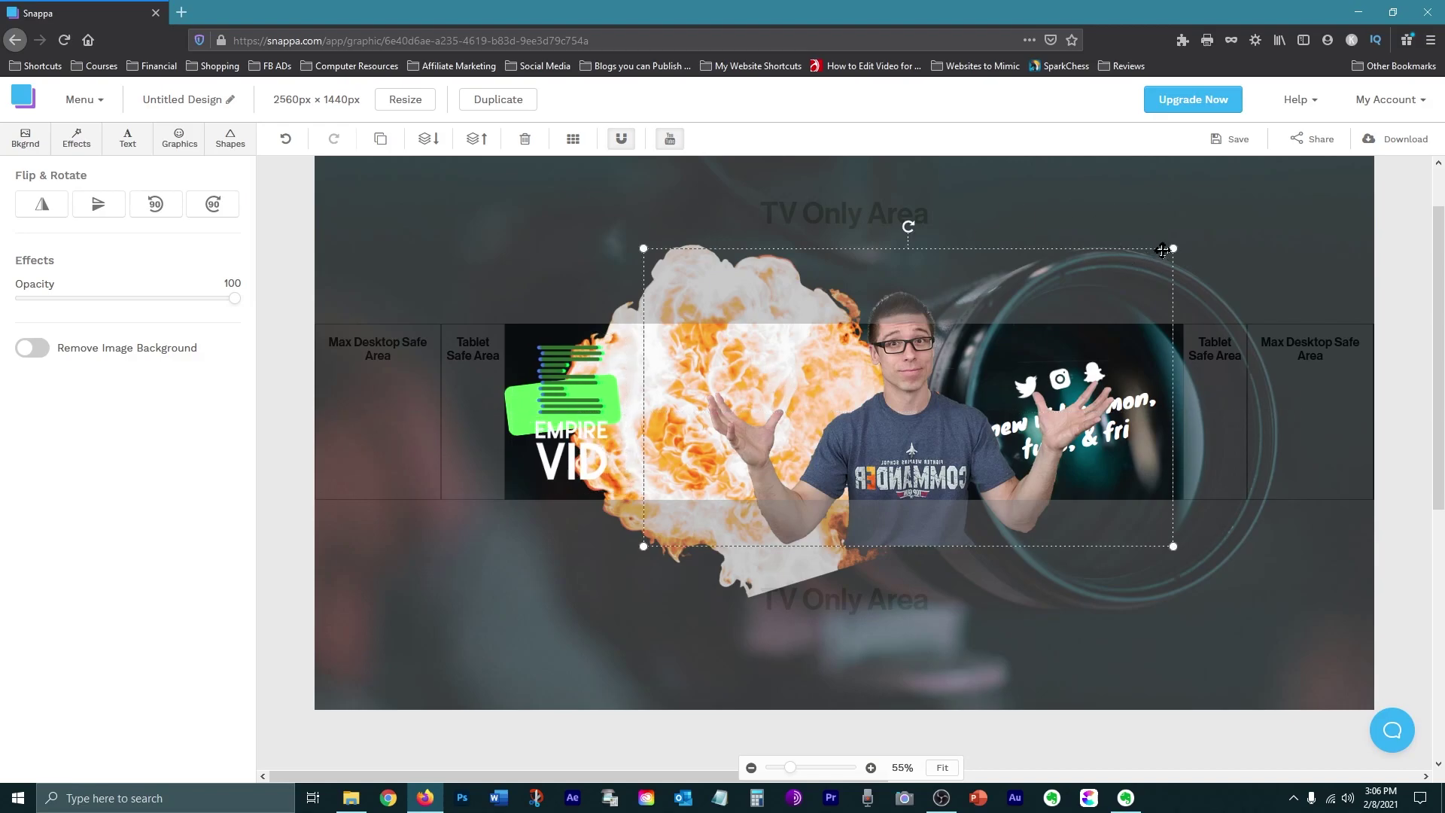
left_click_drag(1164, 250, 1114, 277)
left_click_drag(875, 463, 784, 440)
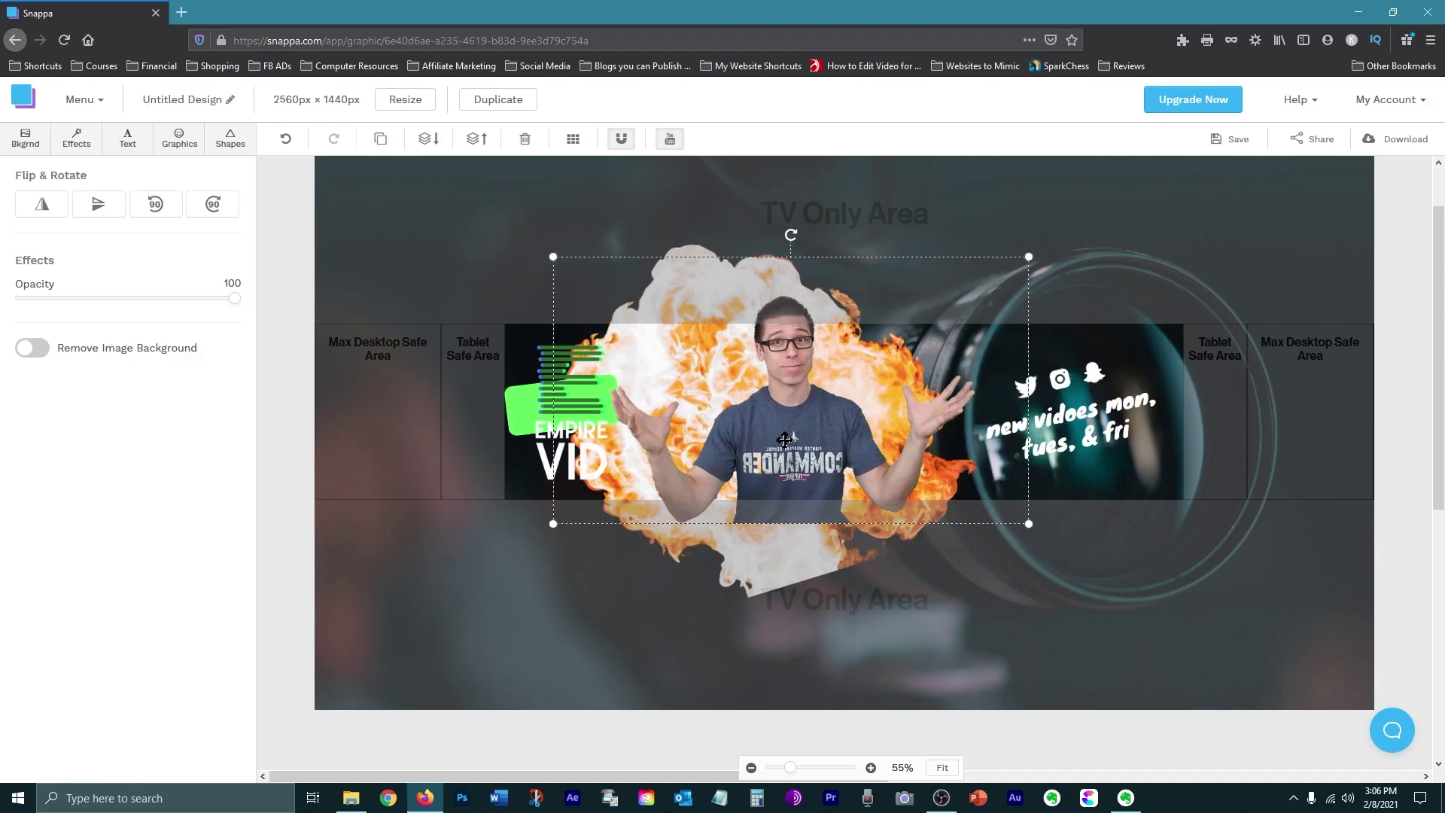
Shrink the fire into a small fireball on the man's raised hand and tilt the logo about 20°.
left_click(790, 557)
mouse_move(888, 258)
left_mouse_down()
mouse_move(842, 259)
mouse_move(903, 259)
left_mouse_up()
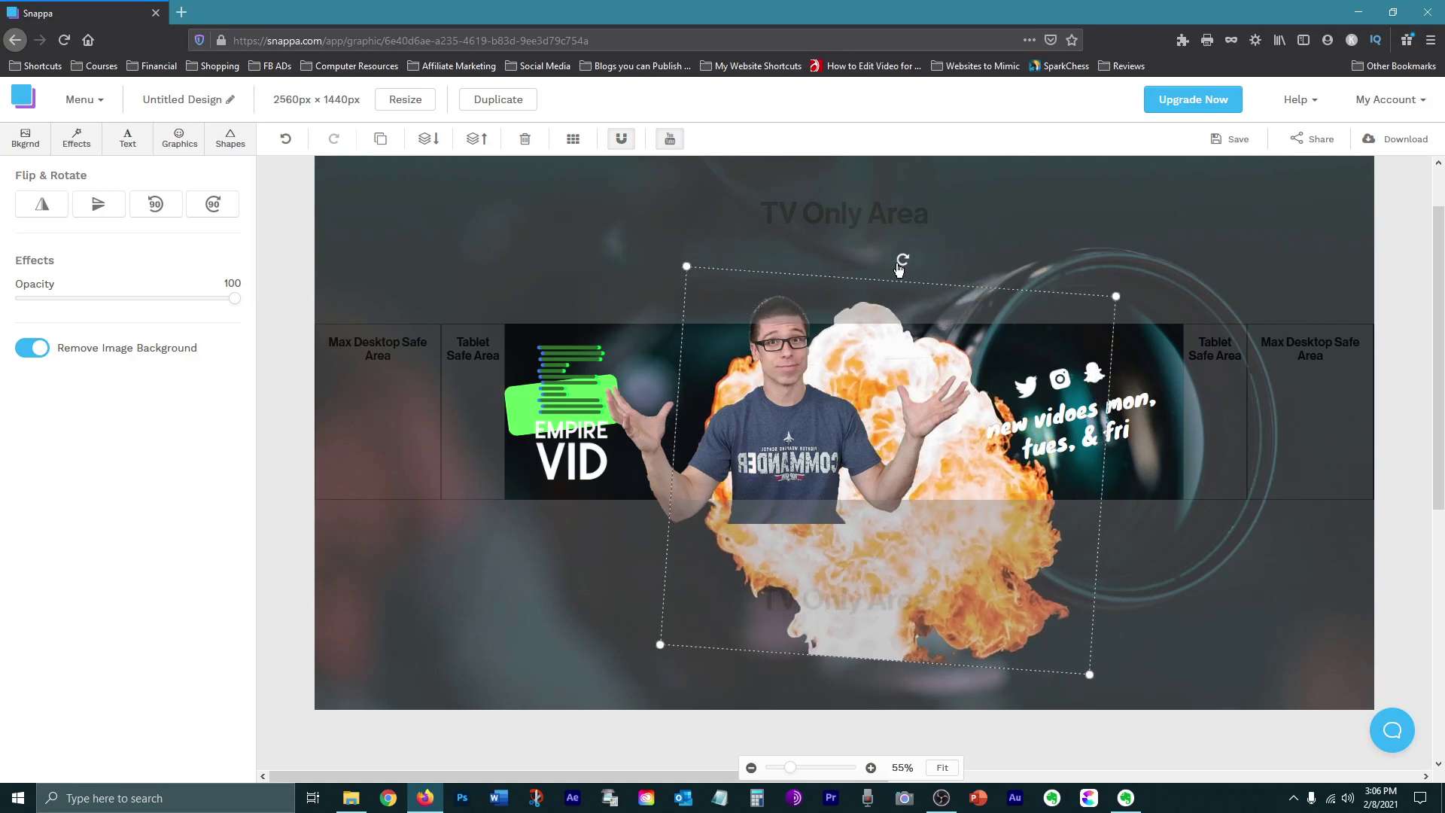
left_click_drag(1116, 295, 866, 421)
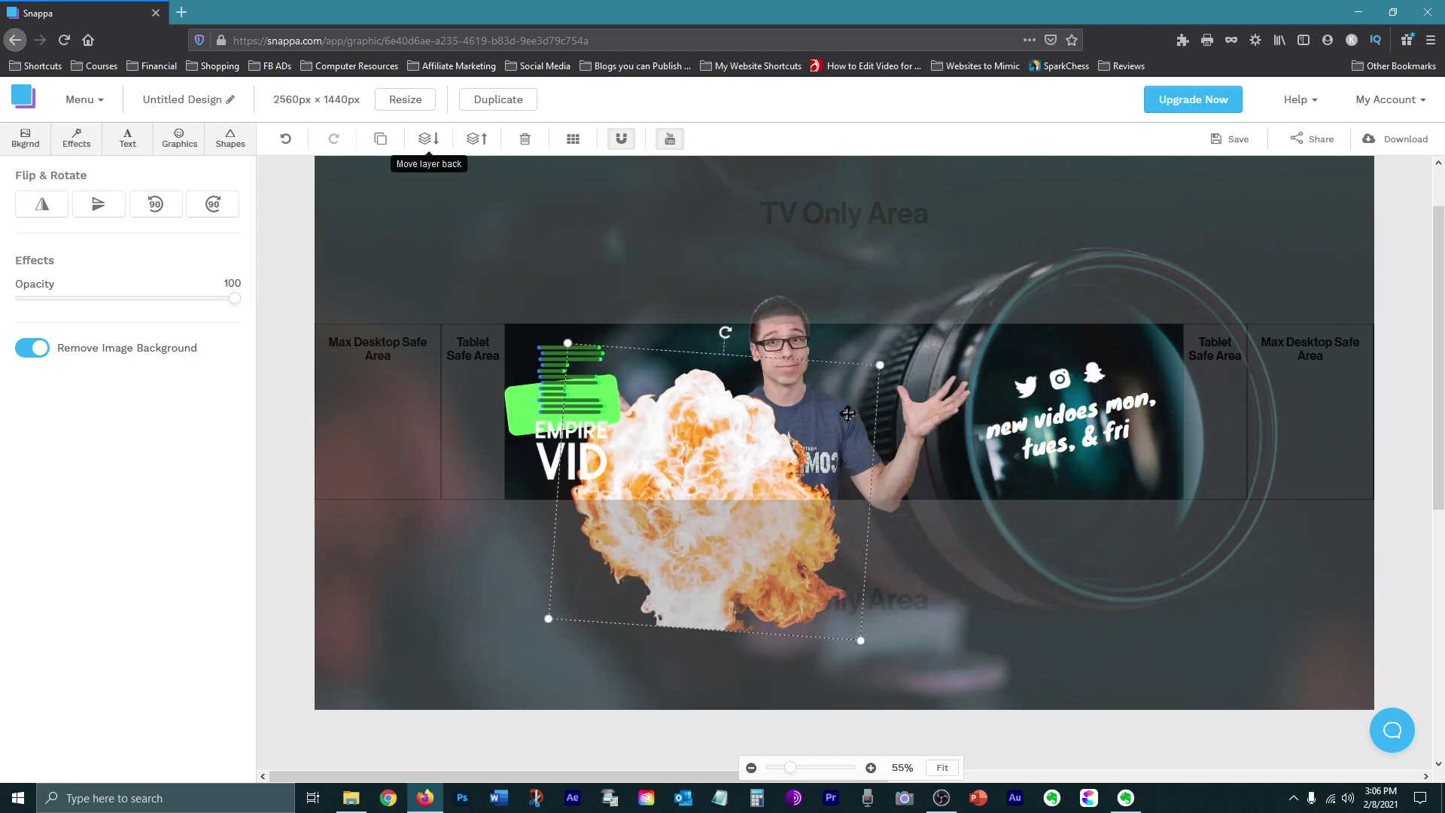
left_click_drag(753, 490, 850, 518)
mouse_move(935, 392)
left_mouse_down()
mouse_move(820, 452)
mouse_move(934, 316)
mouse_move(929, 376)
left_mouse_up()
left_click(572, 422)
mouse_move(577, 310)
left_mouse_down()
mouse_move(542, 316)
mouse_move(557, 313)
left_mouse_up()
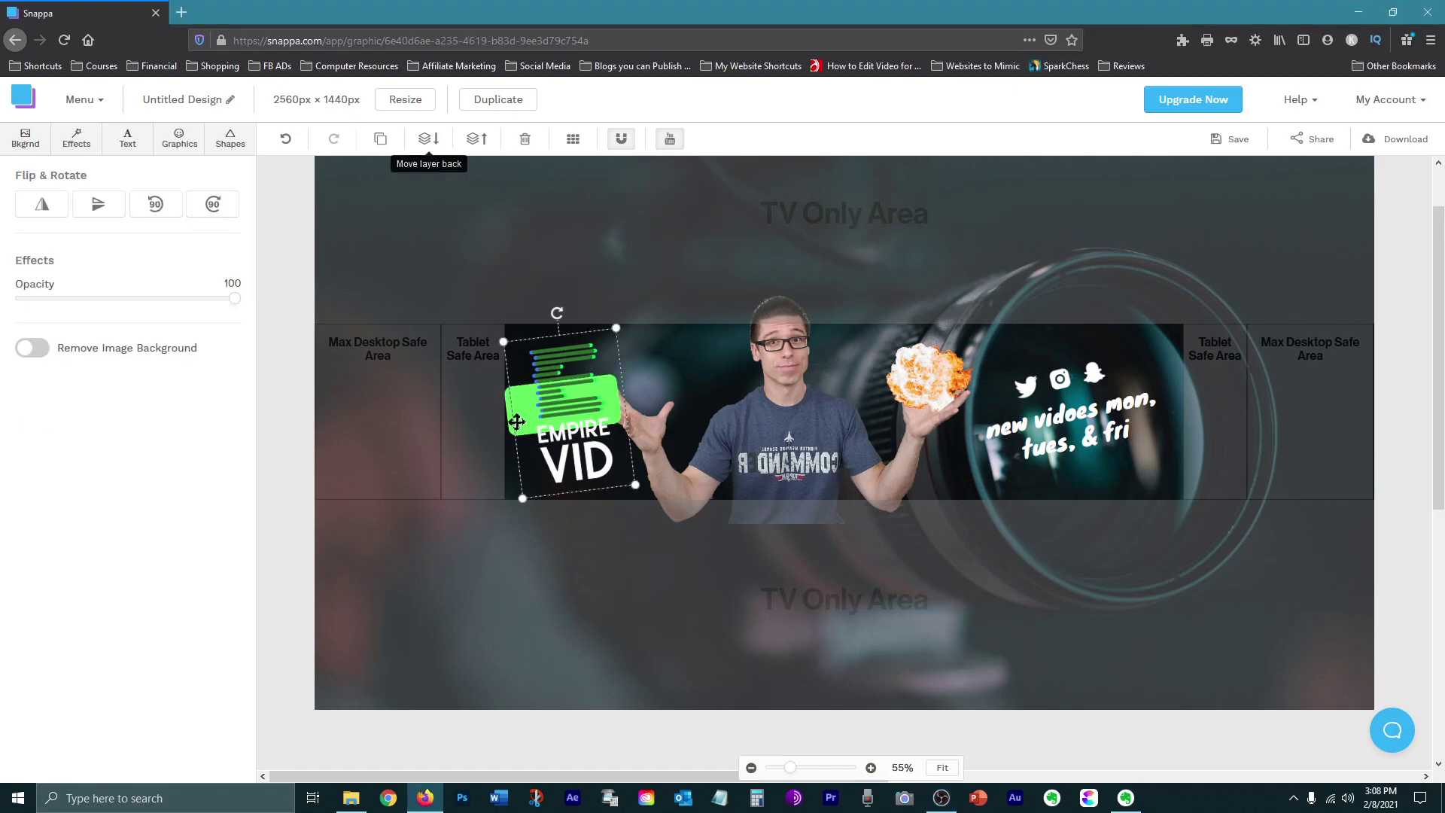
Give the box behind the logo a dark grey fill and stretch it taller.
left_click(512, 431)
left_click(163, 202)
left_click(298, 280)
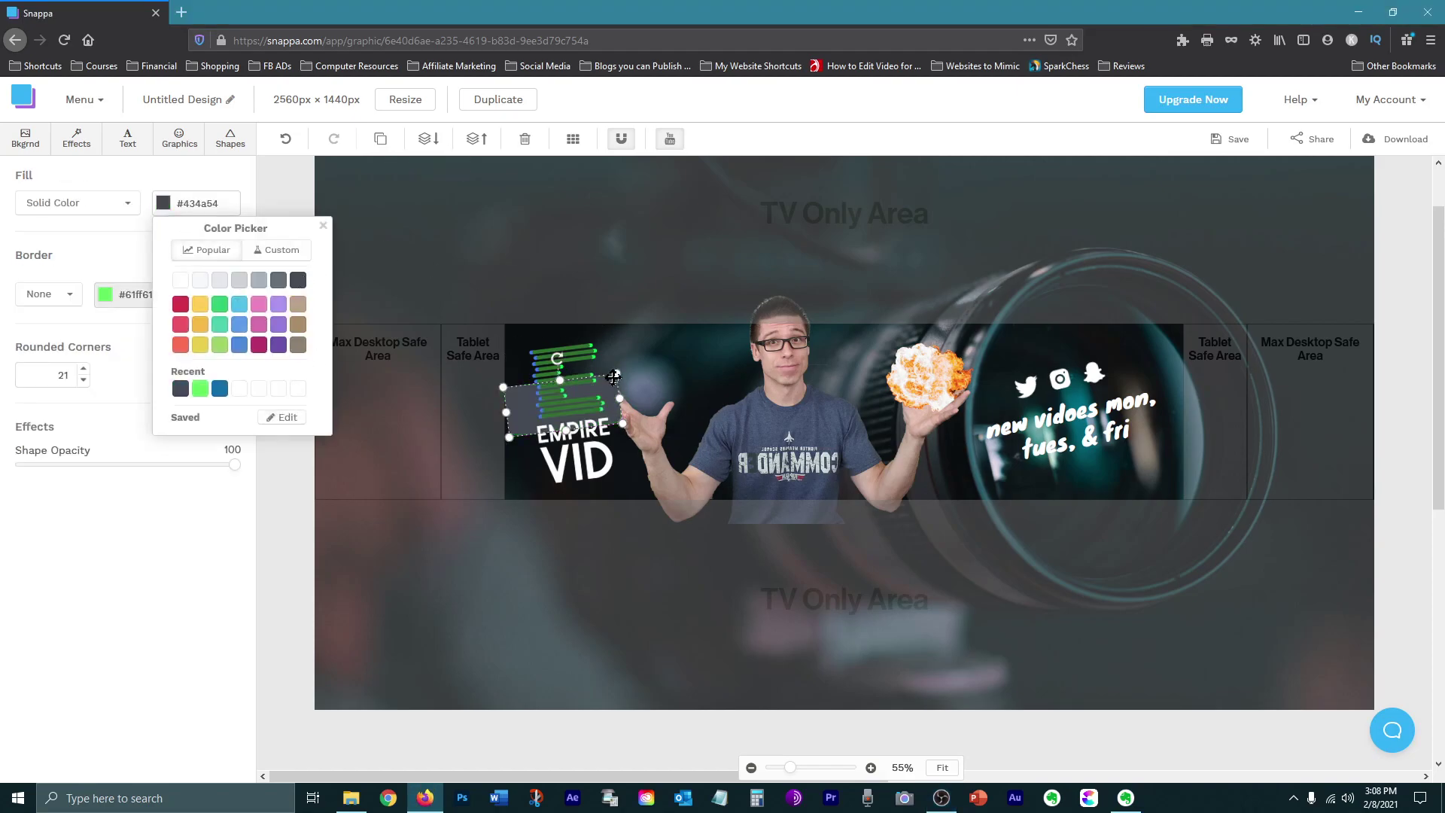
left_click_drag(560, 380, 560, 336)
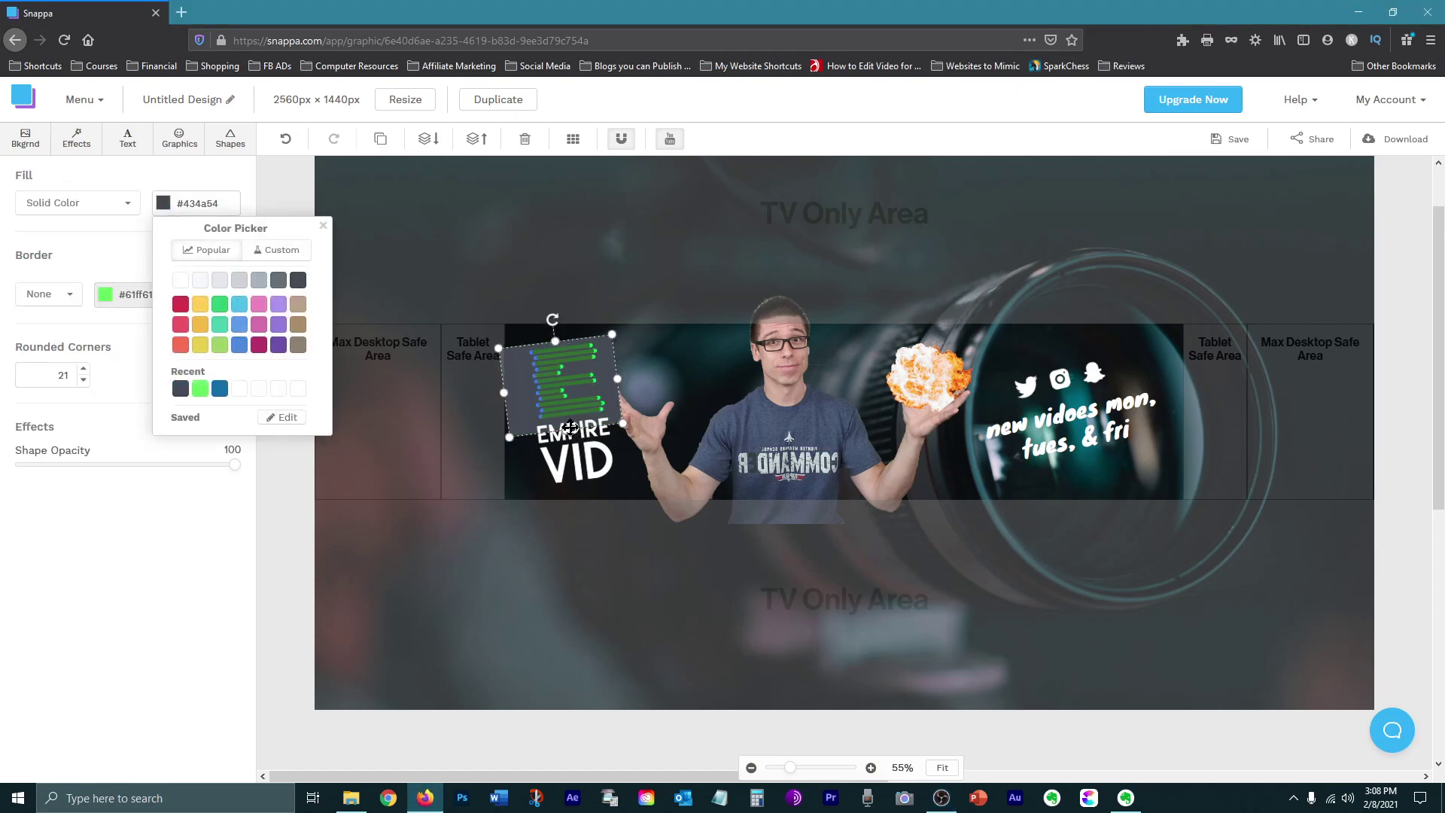
left_click_drag(568, 428, 581, 491)
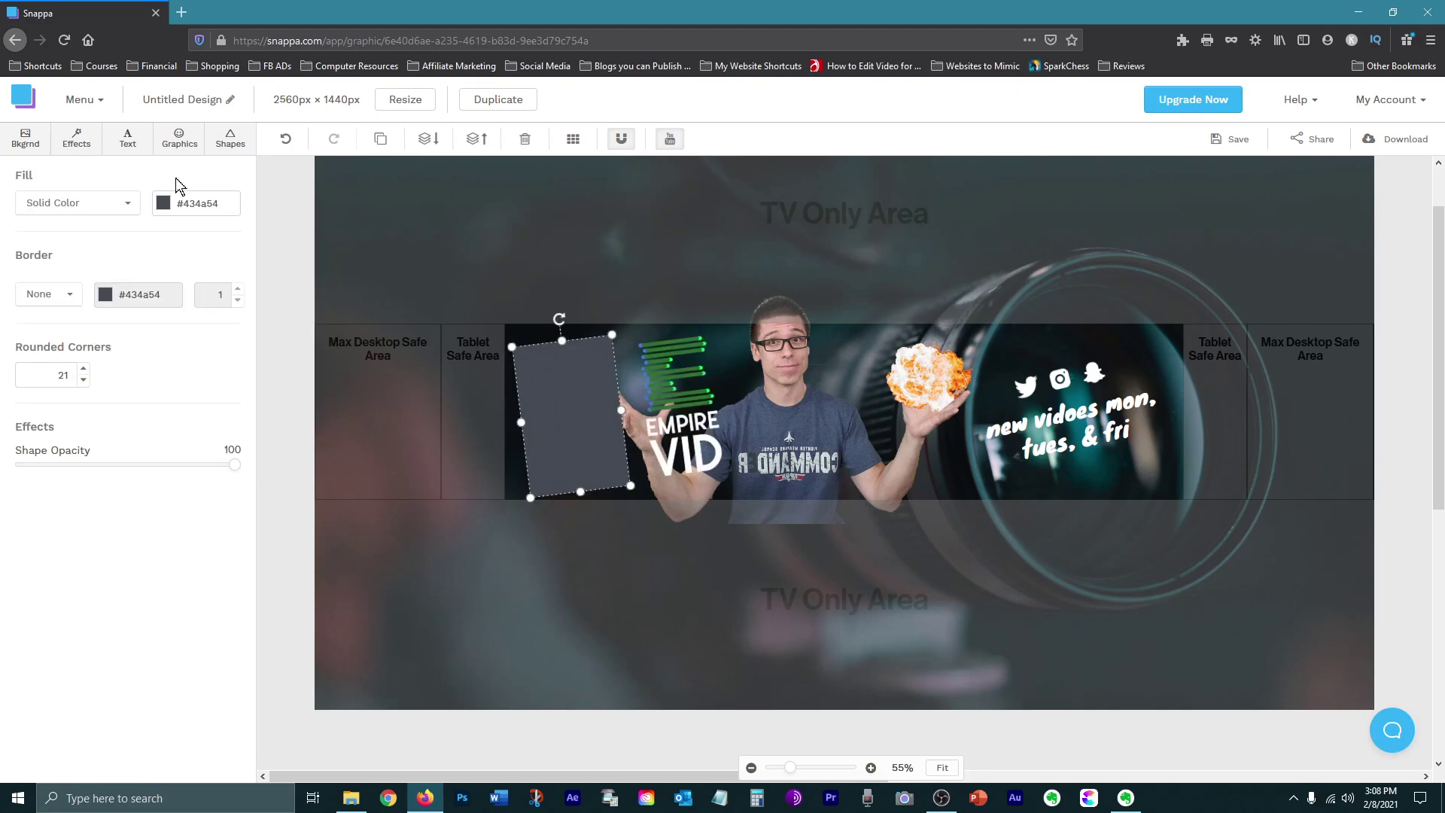
Darken the box to near-black #242424 and move the logo card left beside the presenter.
left_click(164, 203)
left_click(281, 249)
left_click_drag(178, 328, 166, 363)
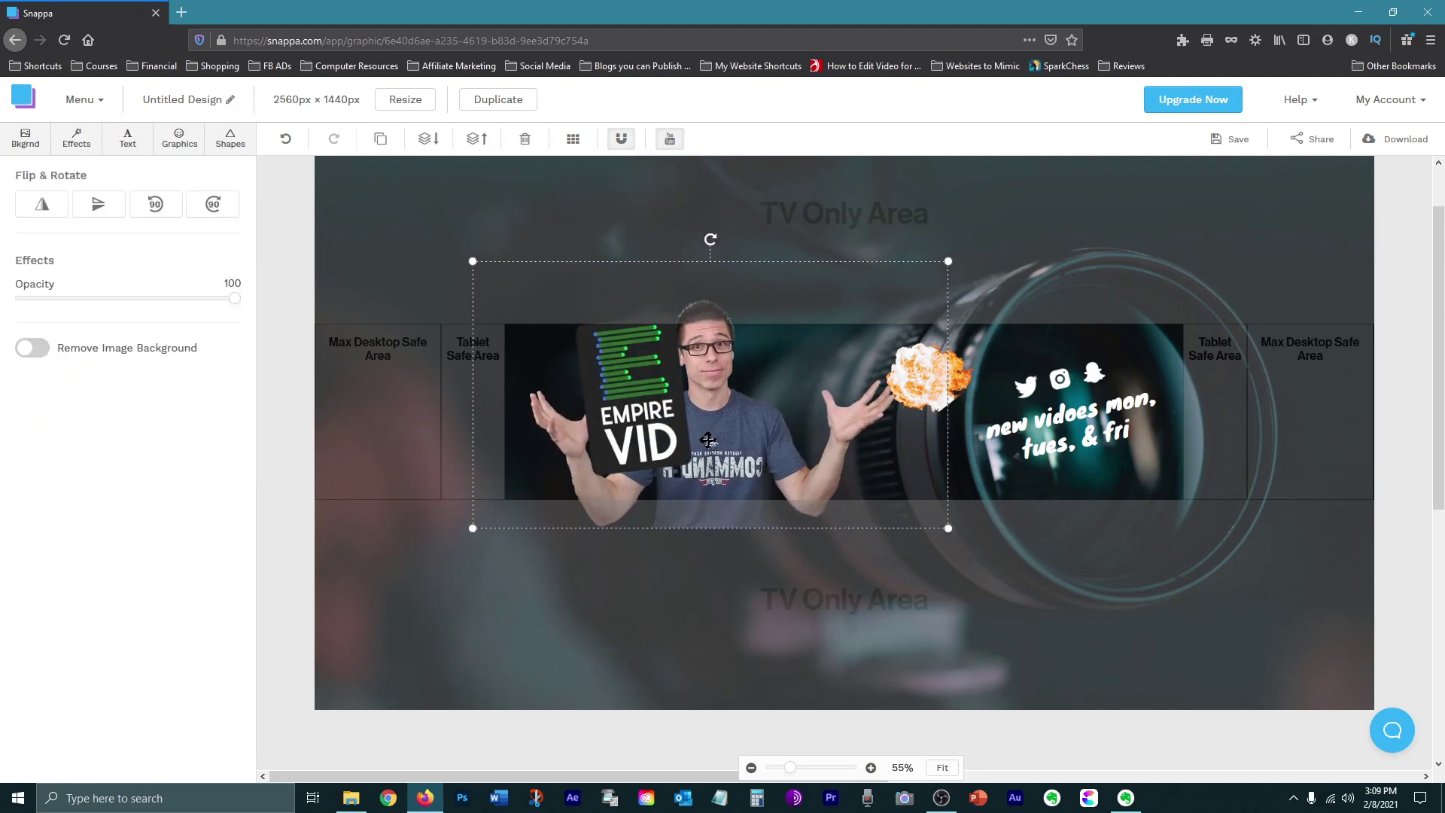
left_click_drag(708, 440, 710, 453)
left_click_drag(649, 400, 611, 400)
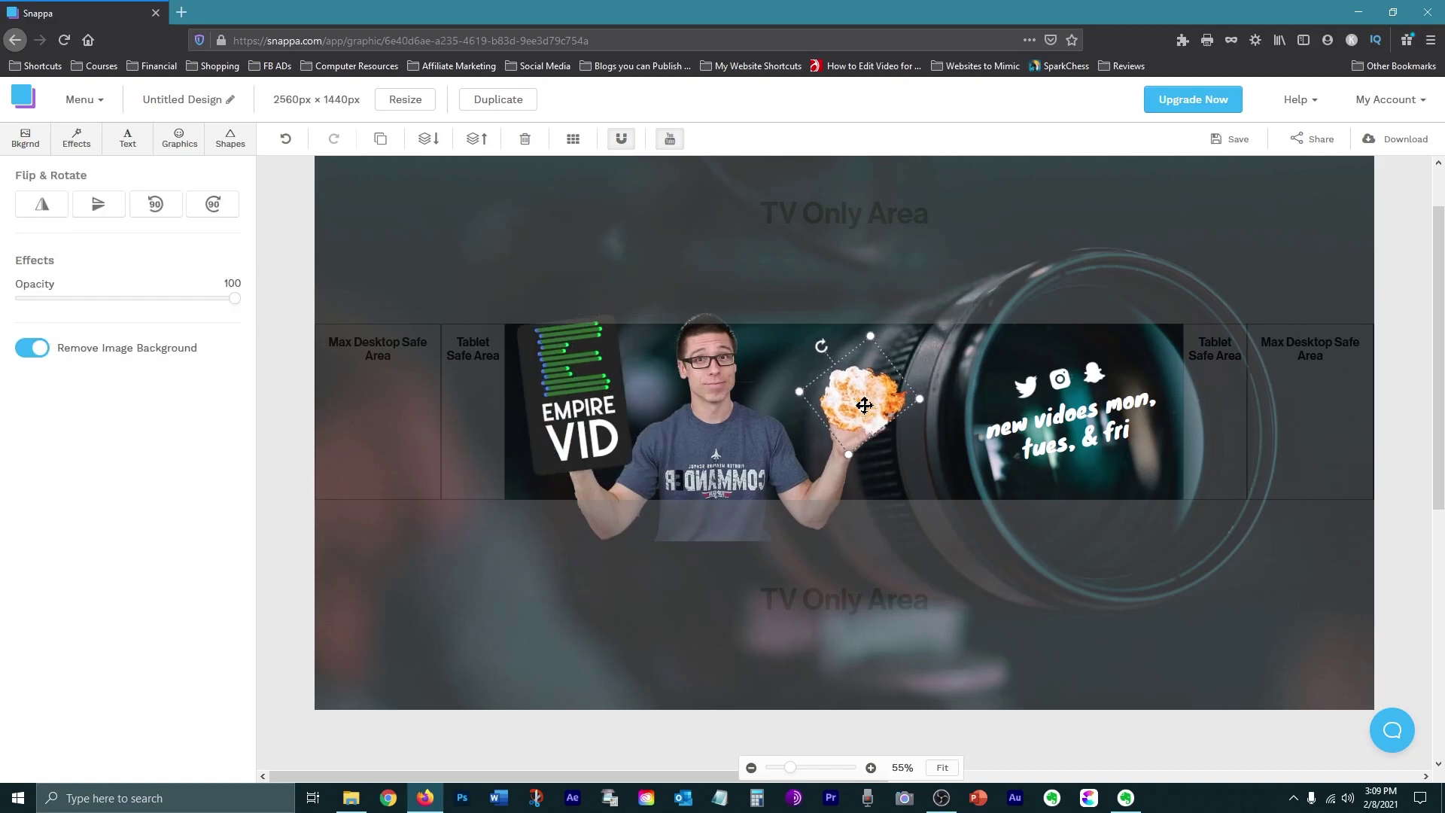
left_click(916, 501)
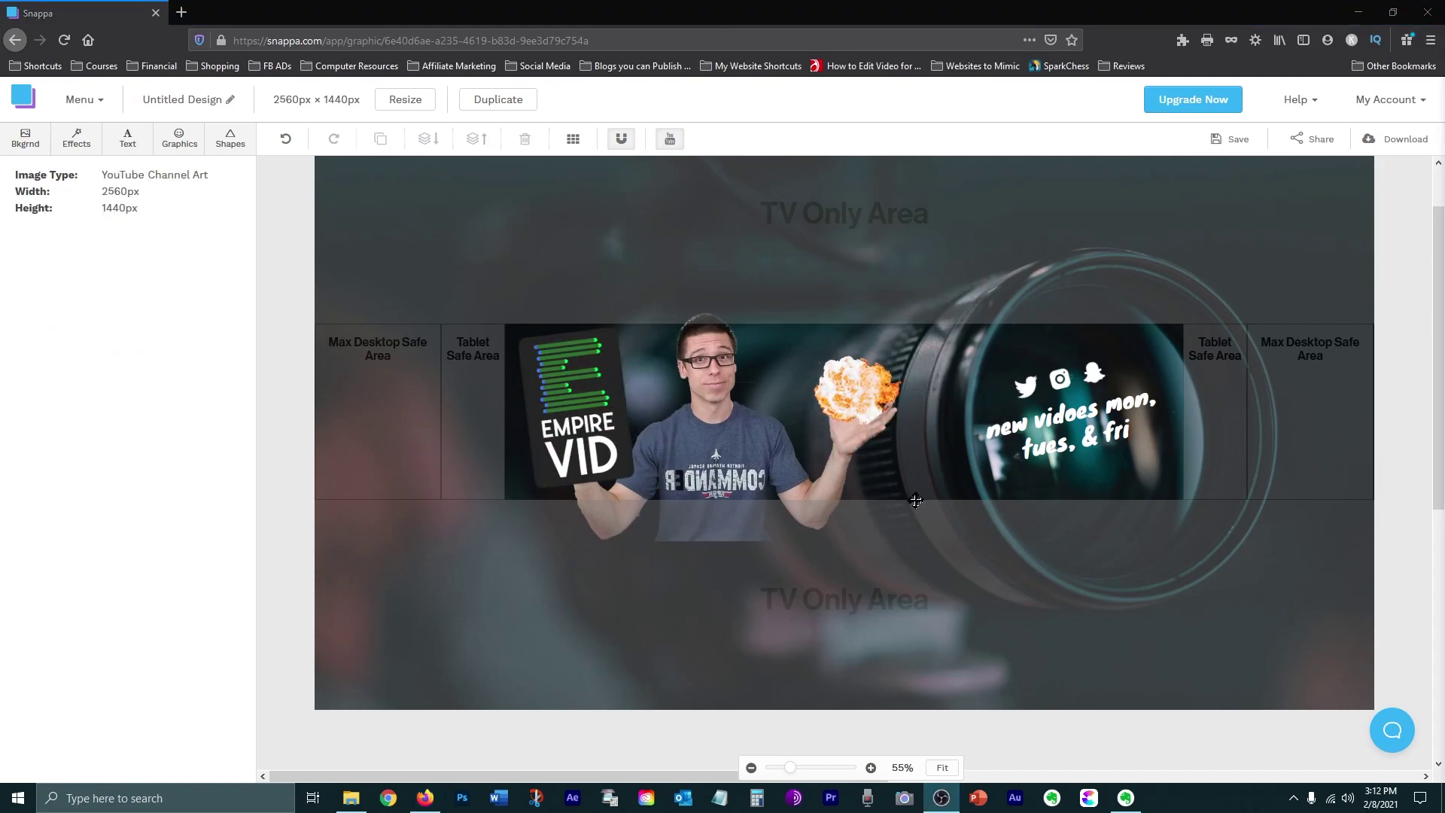
Replace the posting schedule text with 'CREATE WITHOUT FEAR' and select the social icons.
left_click(1061, 421)
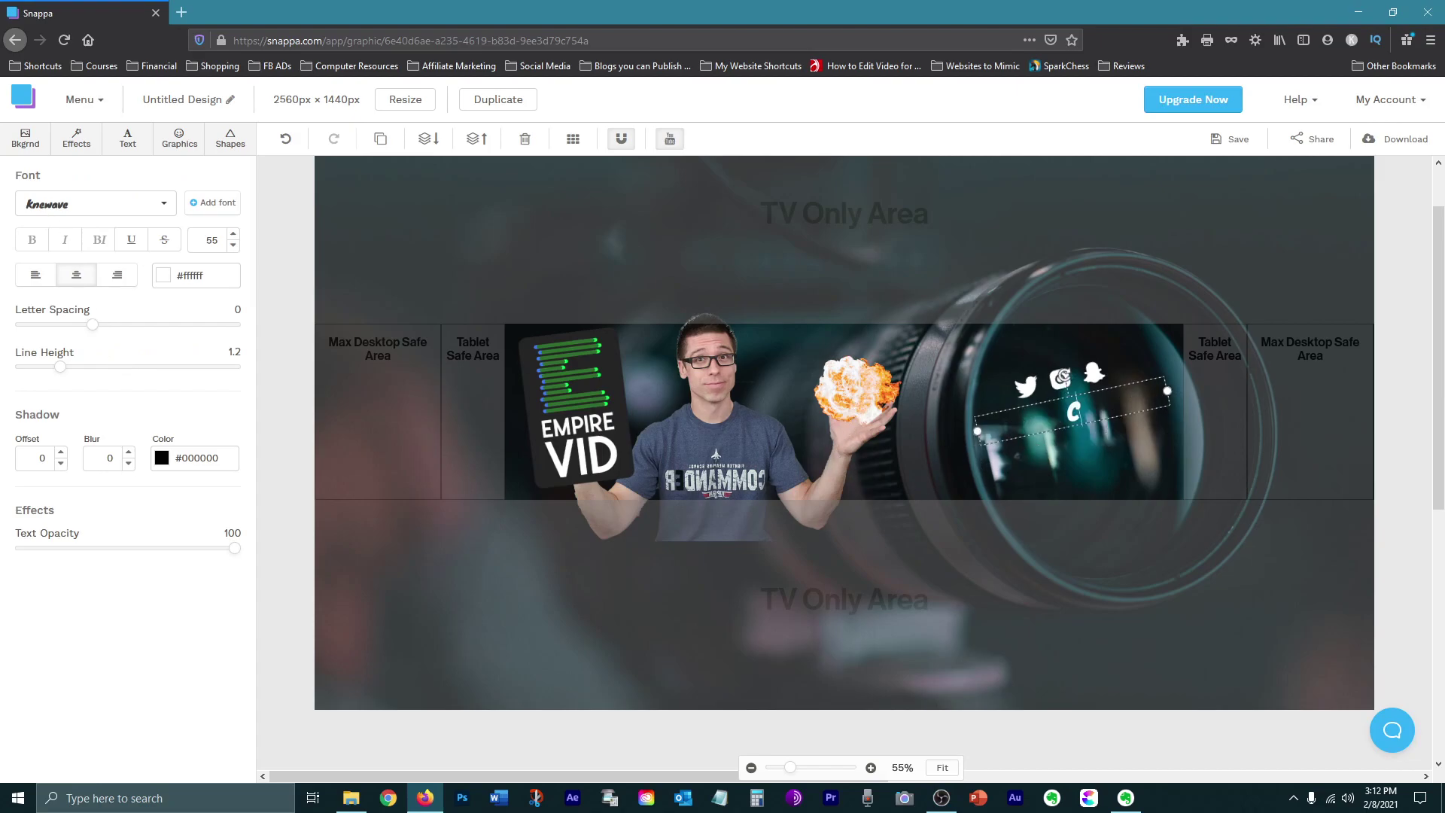
type("CREATE WITHOUT FEAR")
left_click(1096, 370)
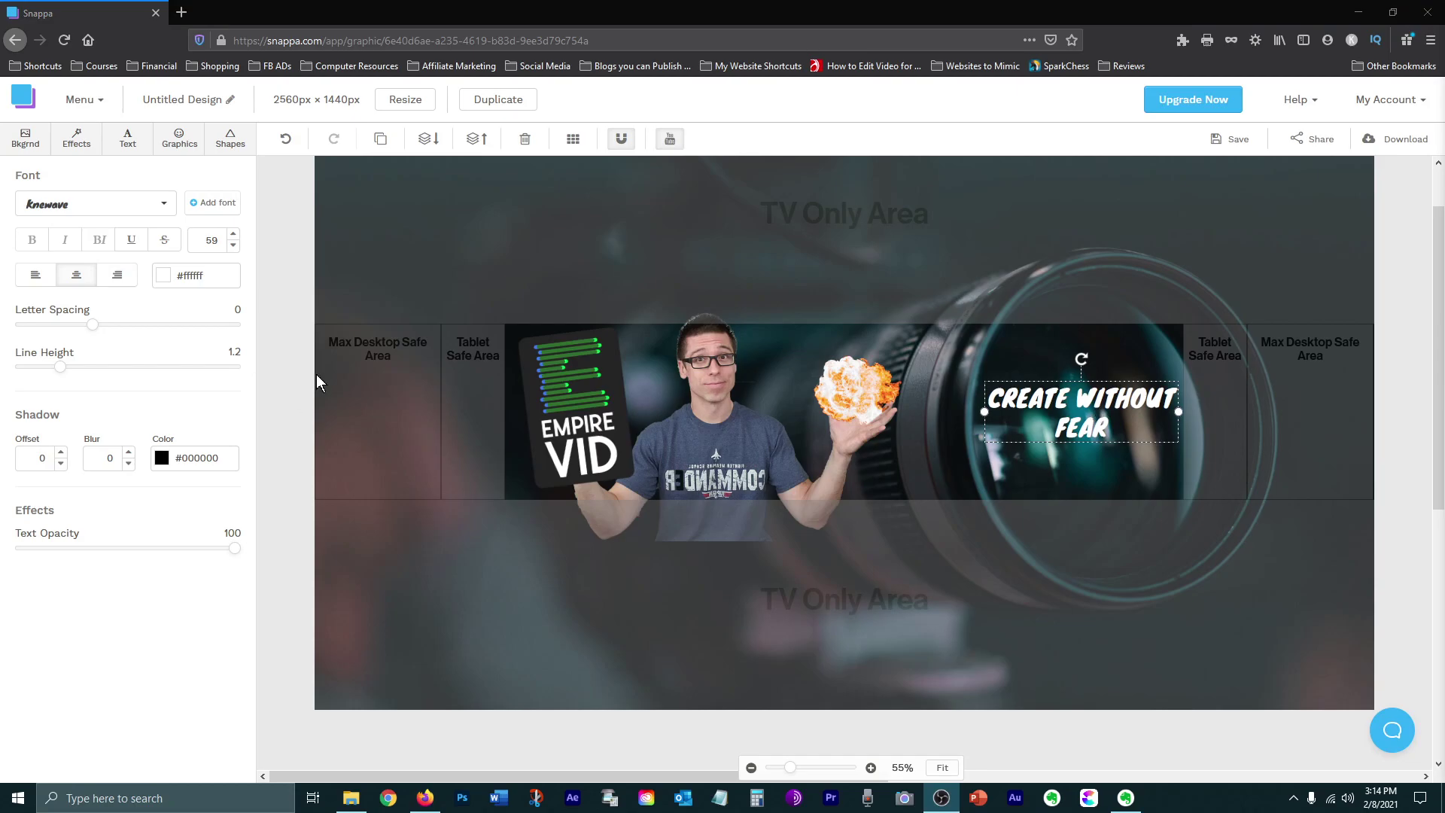
Add a rounded rectangle sized to the slogan and move it behind the 'CREATE WITHOUT FEAR' text.
left_click(228, 140)
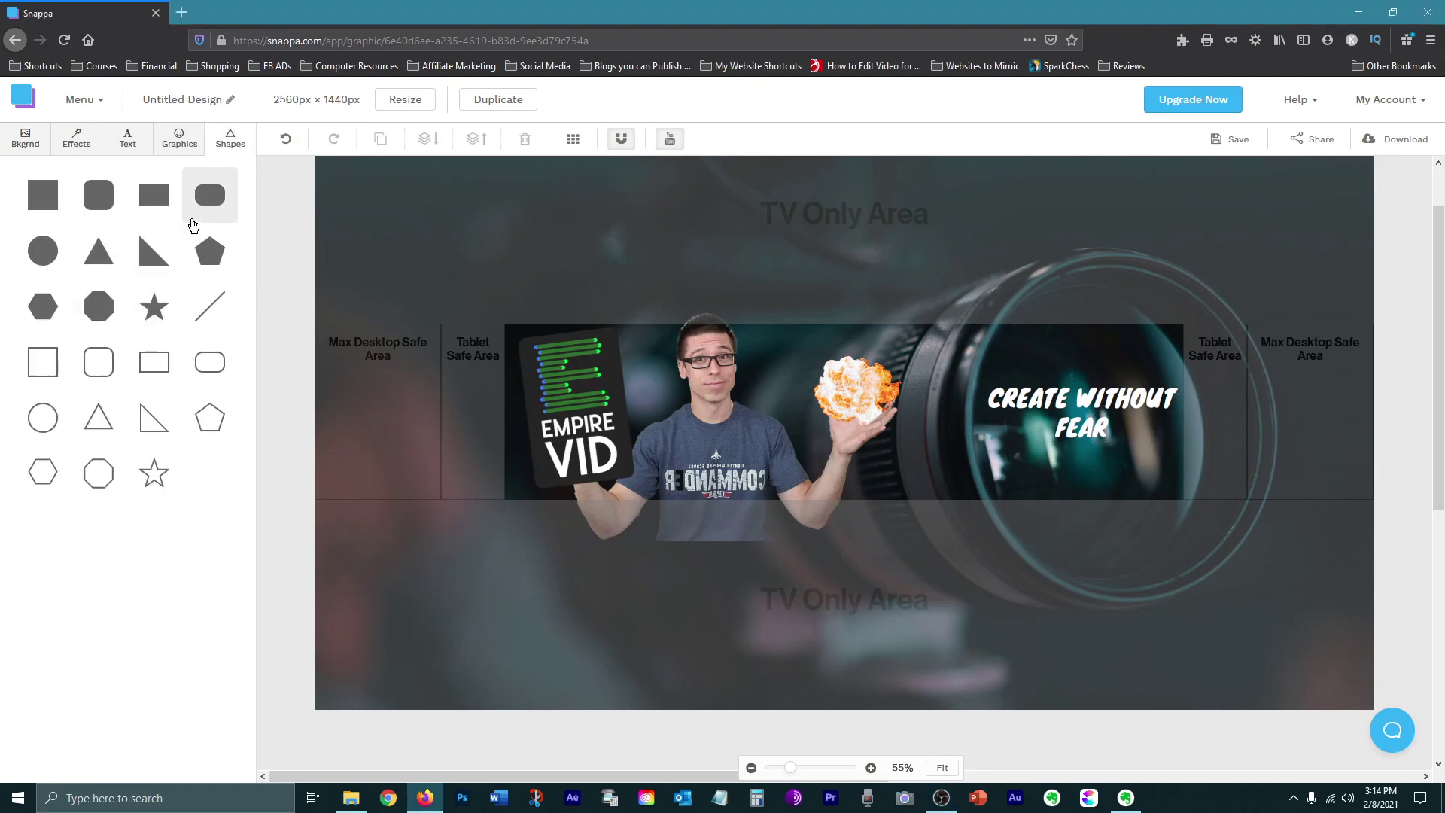
left_click_drag(210, 193, 994, 409)
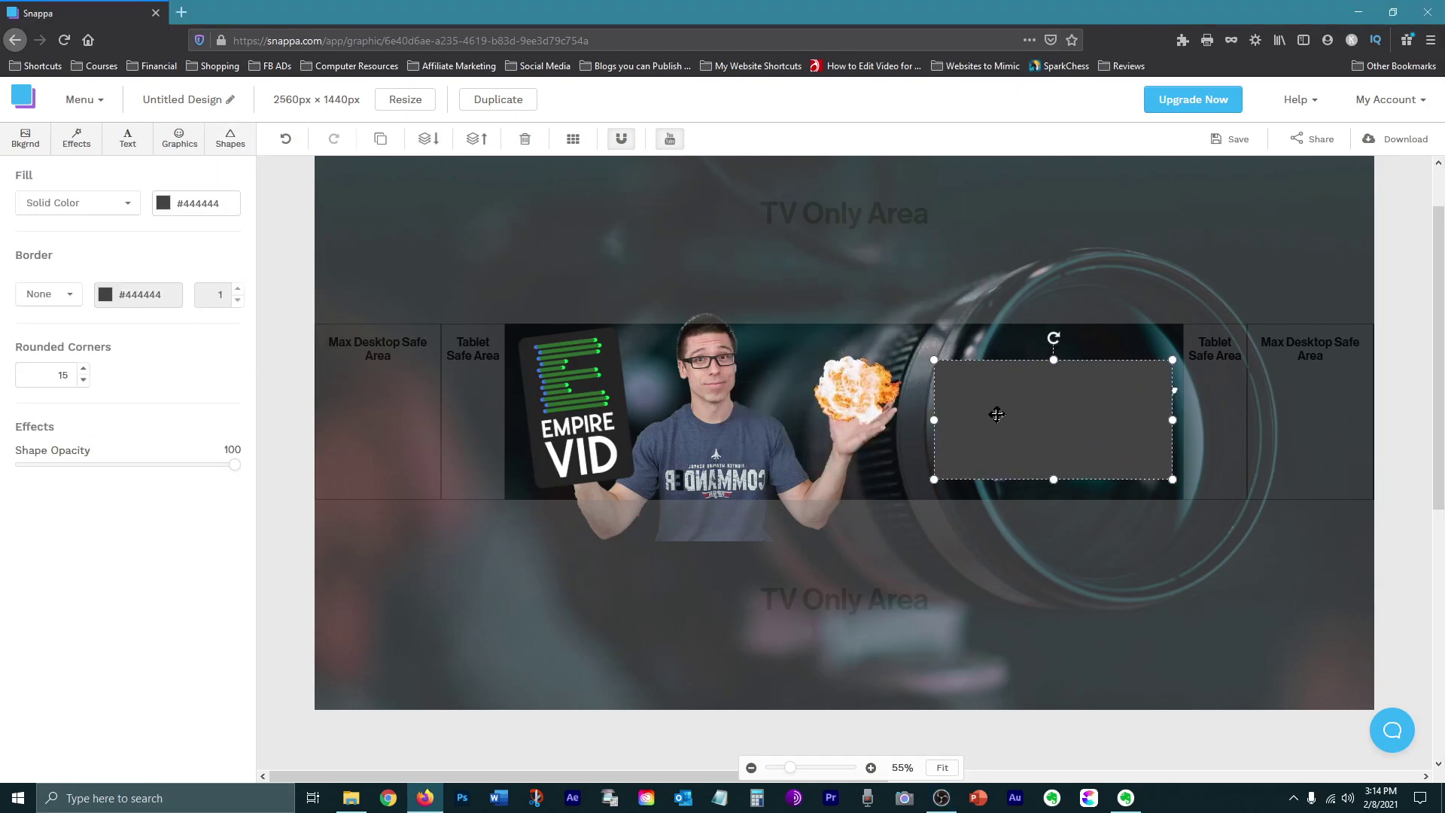
left_click_drag(1207, 348, 1129, 387)
left_click_drag(1016, 419, 1039, 399)
left_click(1093, 391)
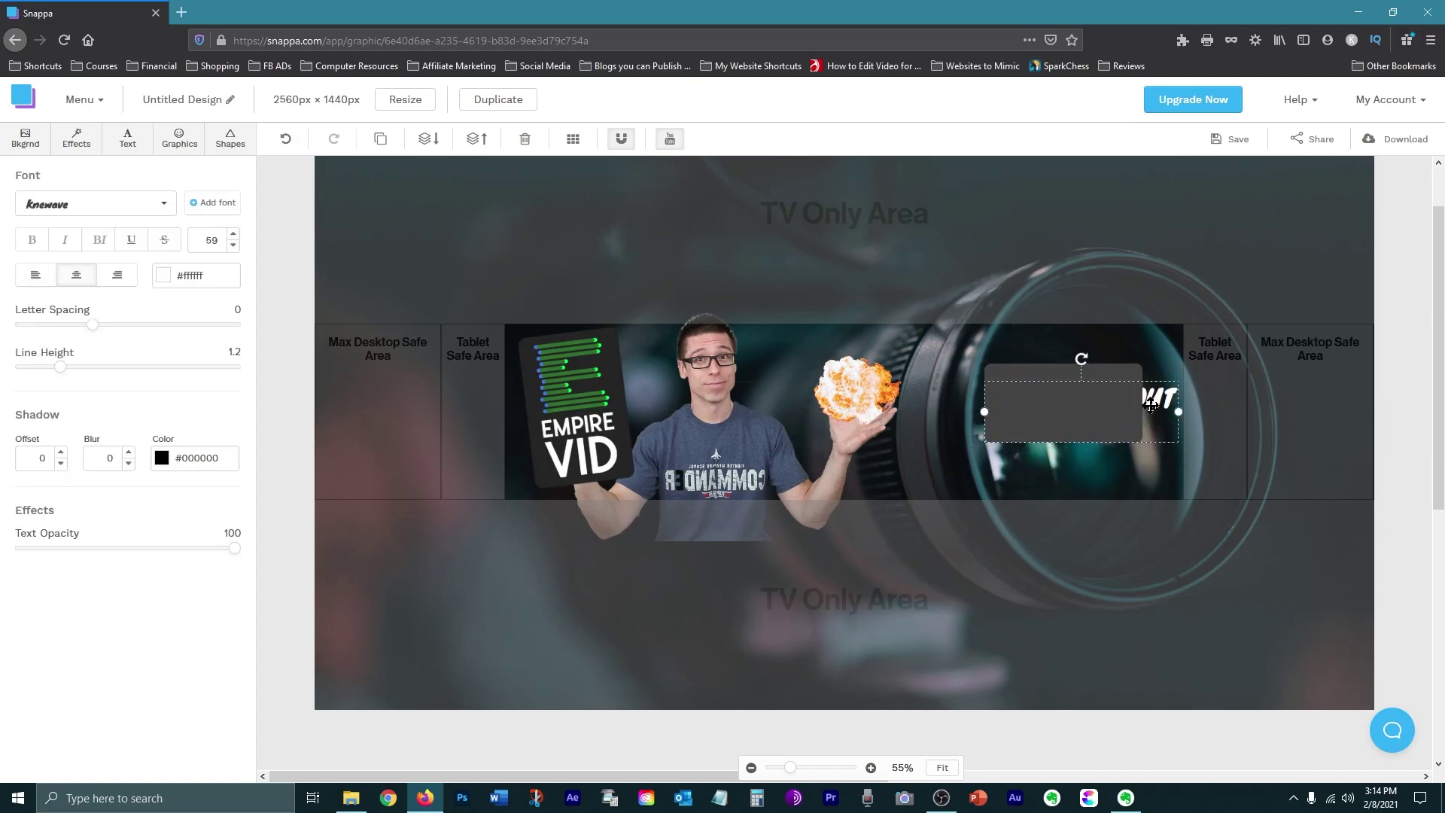
left_click(1147, 404)
left_click_drag(1147, 404, 1186, 404)
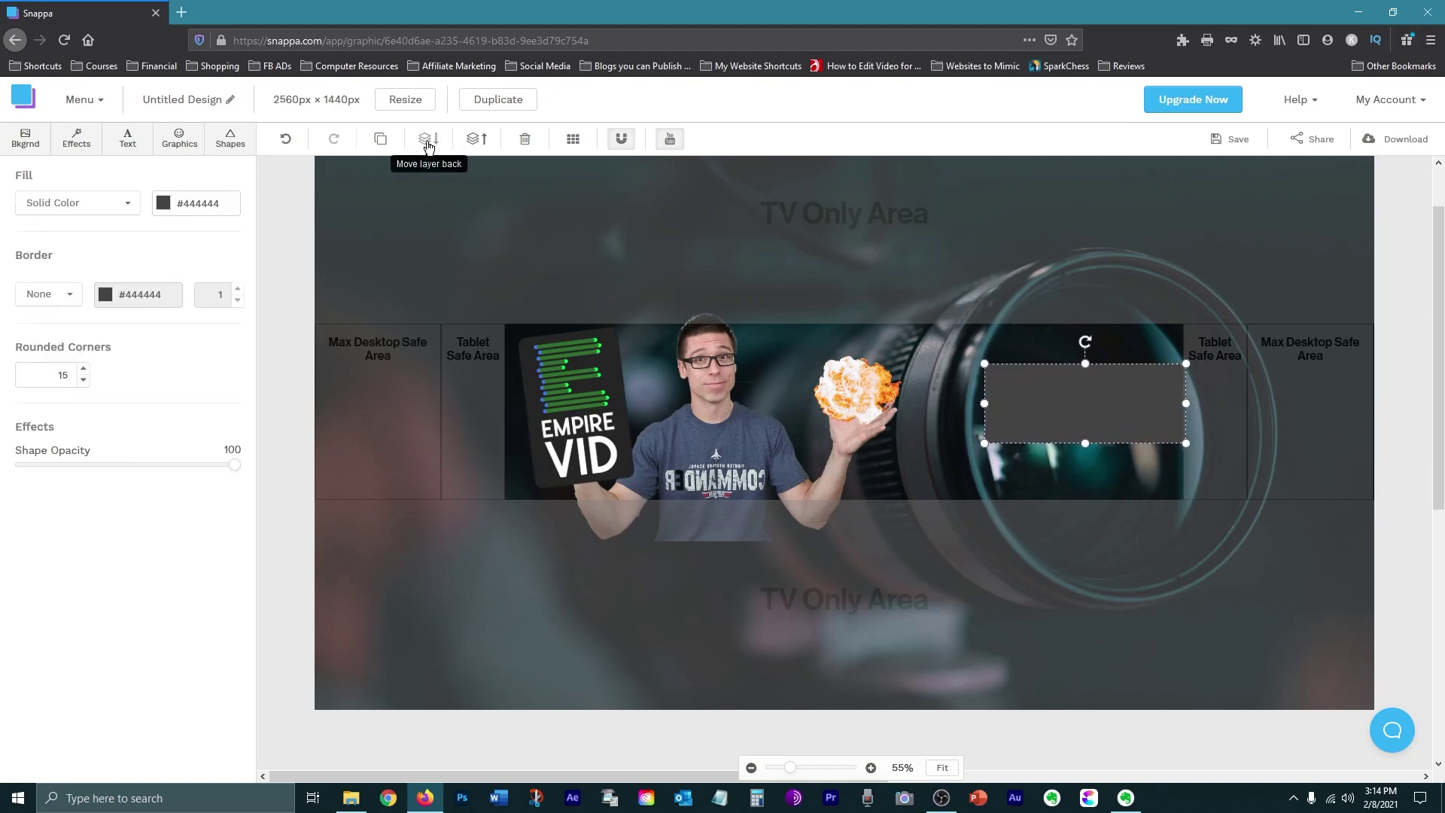
left_click(428, 138)
left_click_drag(1017, 424, 982, 438)
Fill the rounded box with blue #0058bd at 50 shape opacity.
left_click(163, 204)
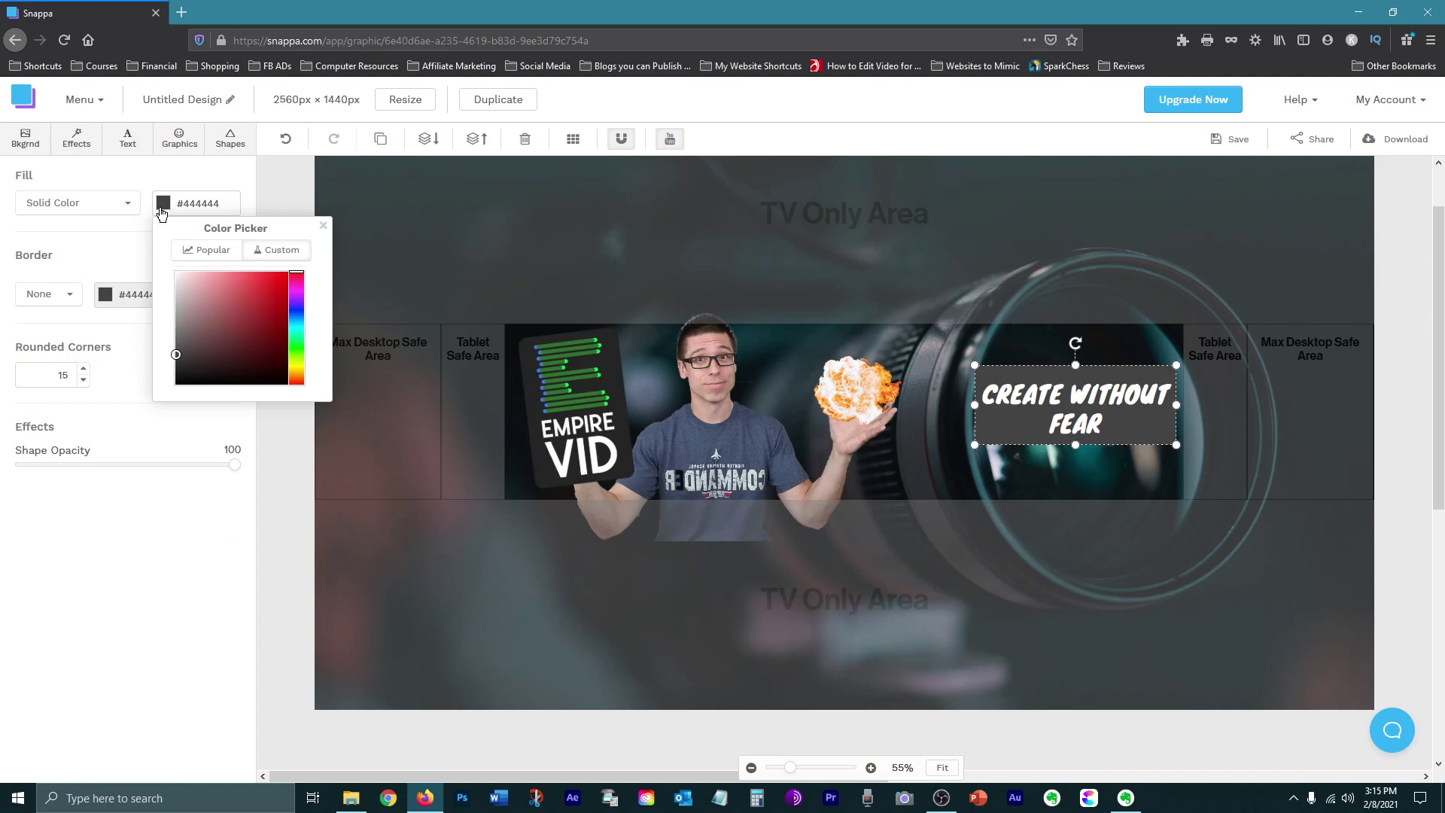
left_click(297, 318)
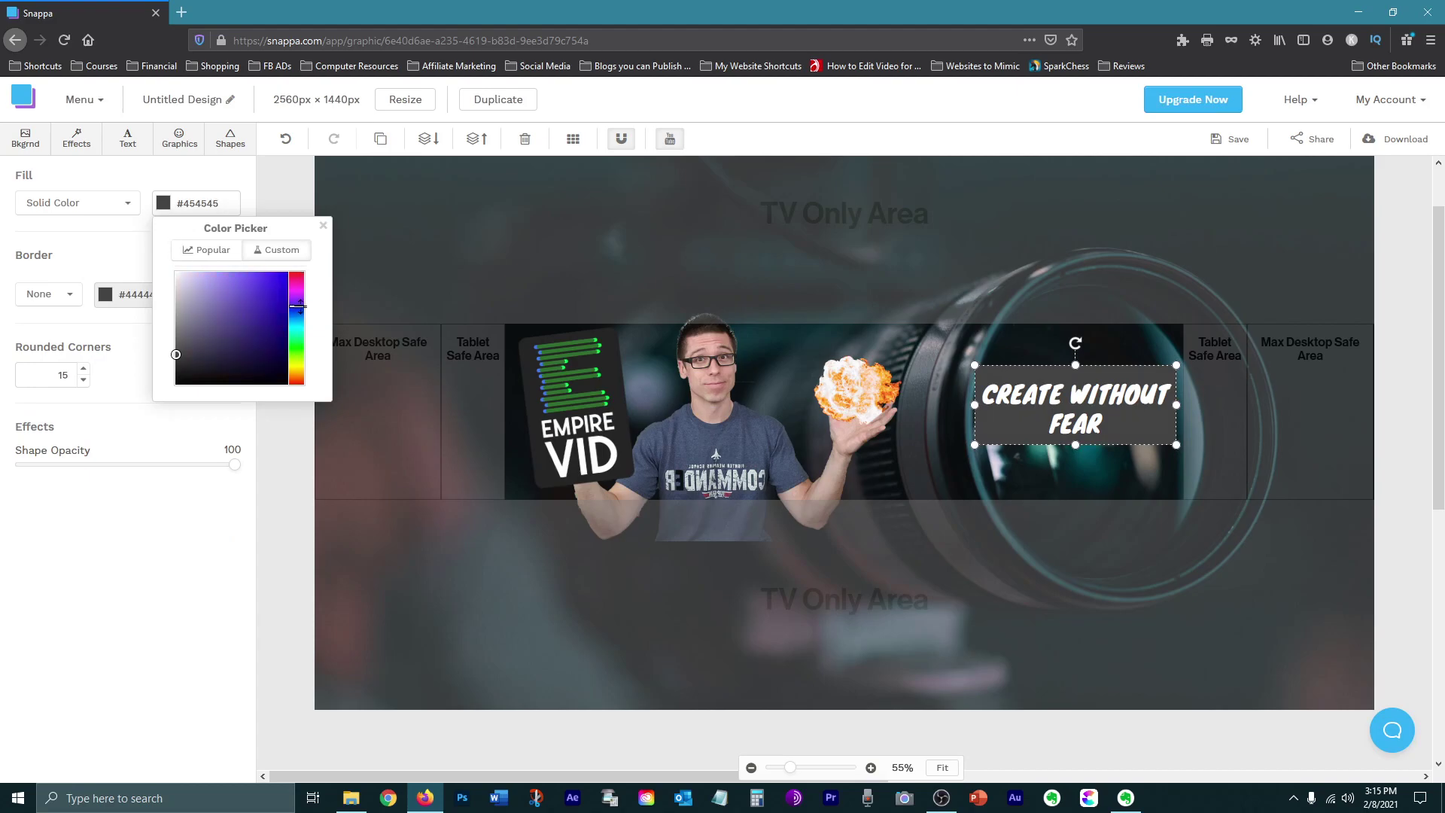
left_click(287, 301)
left_click(113, 482)
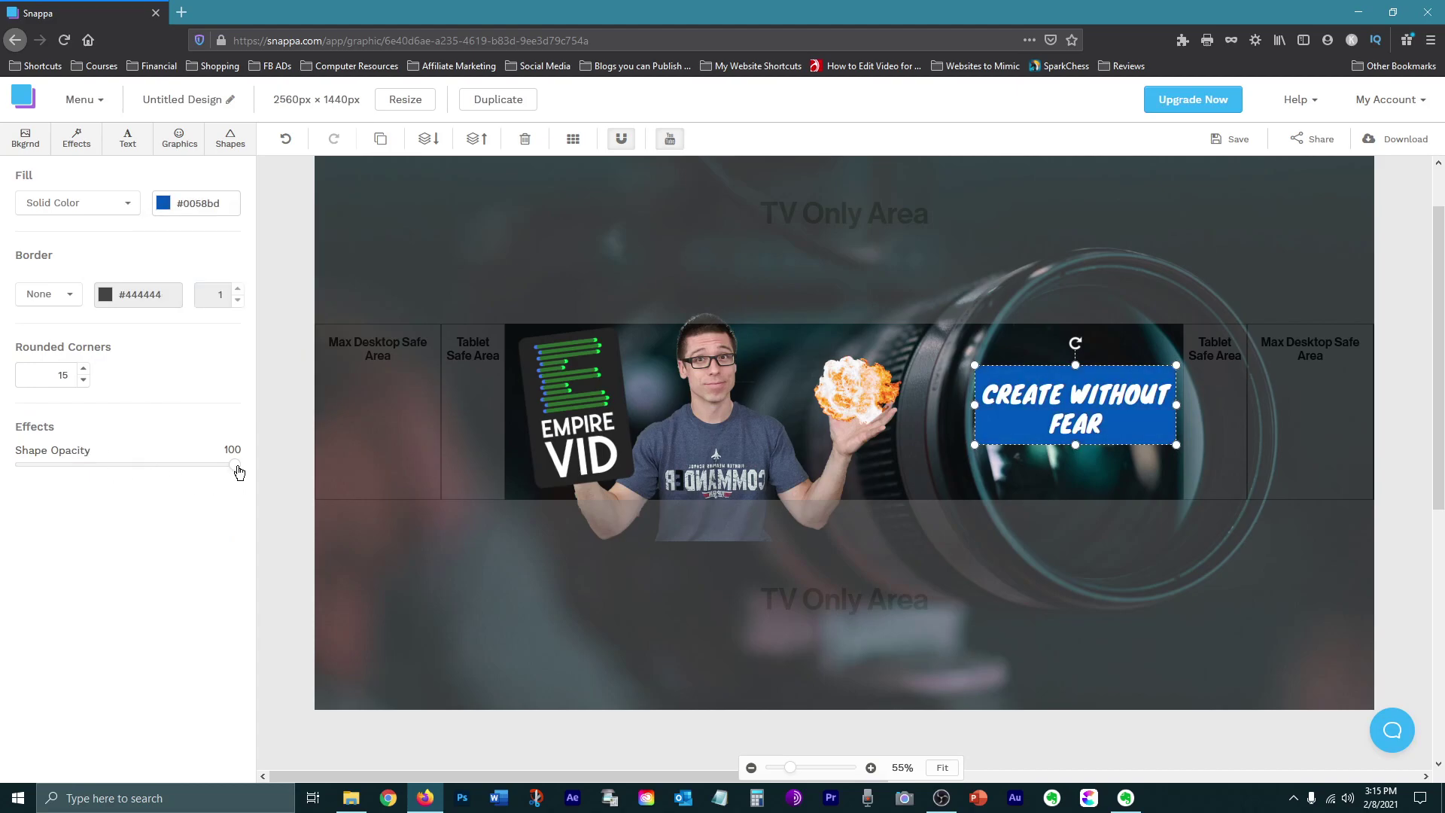
left_click_drag(233, 472, 106, 473)
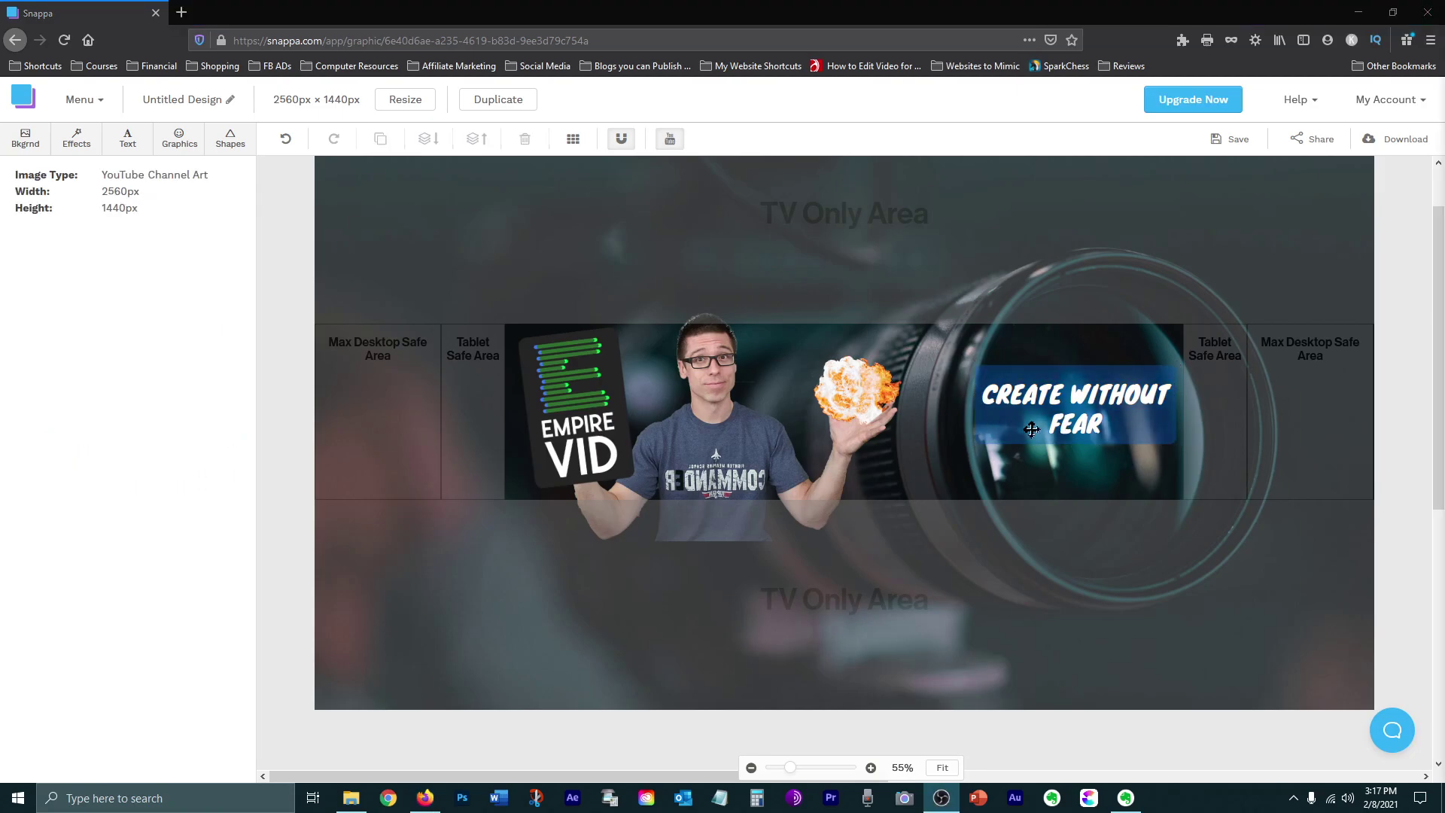
Rename the design from Untitled Design to 'channel art'.
left_click(218, 103)
left_click(229, 103)
type("c")
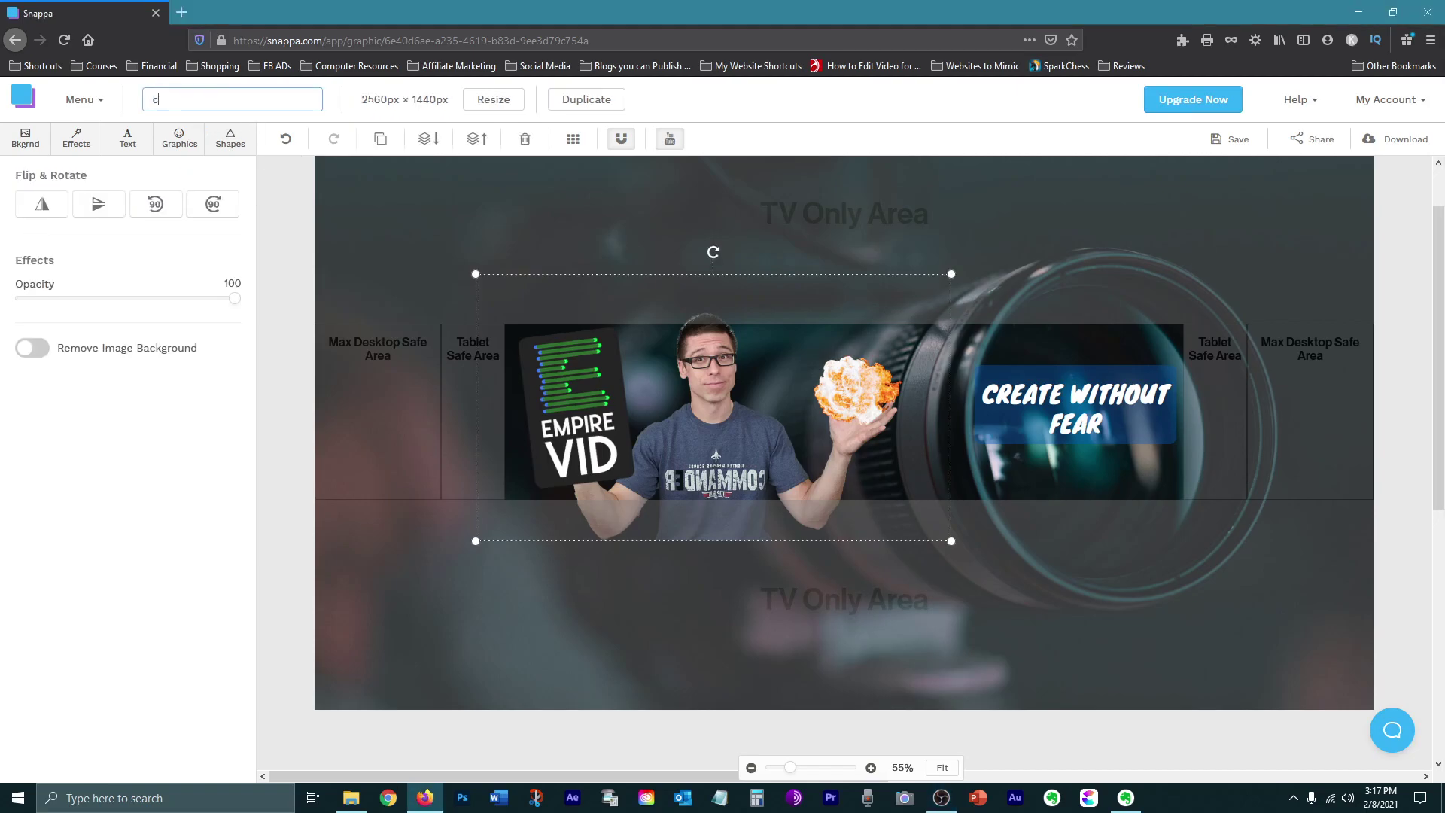
type("hannel art")
key("Return")
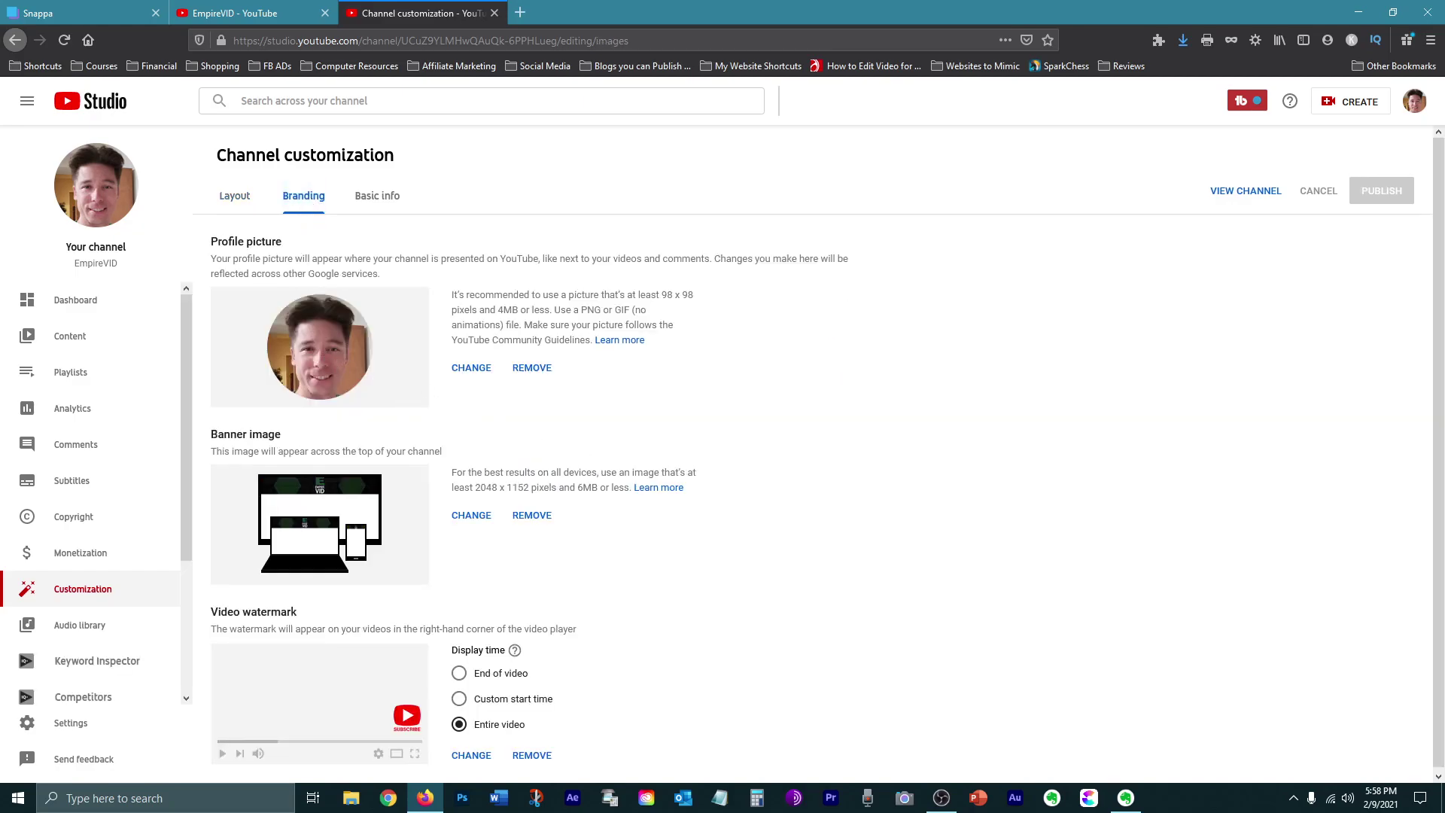
Under Banner image on the Branding tab, choose CHANGE to open the File Upload dialog.
left_click(479, 516)
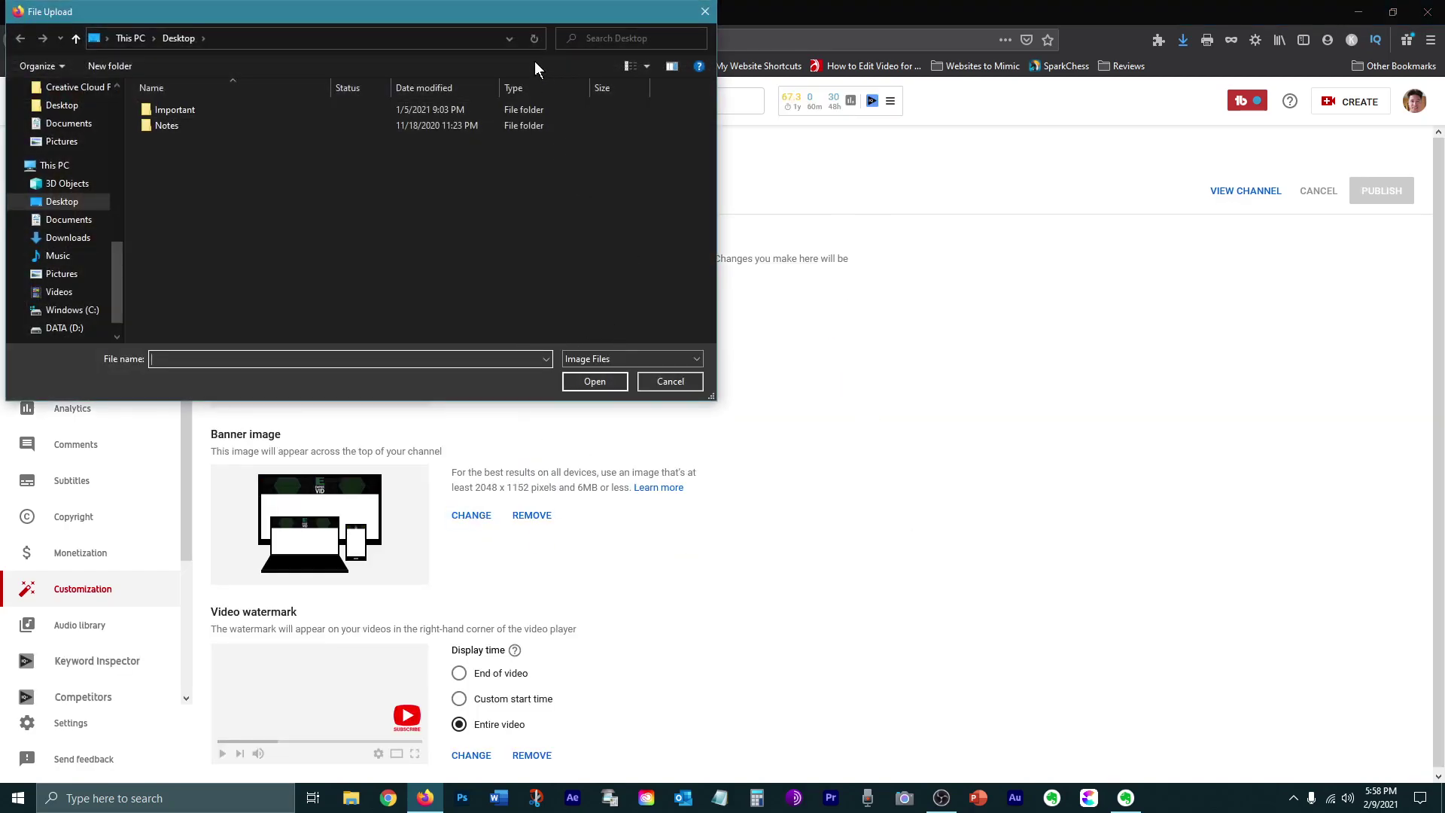